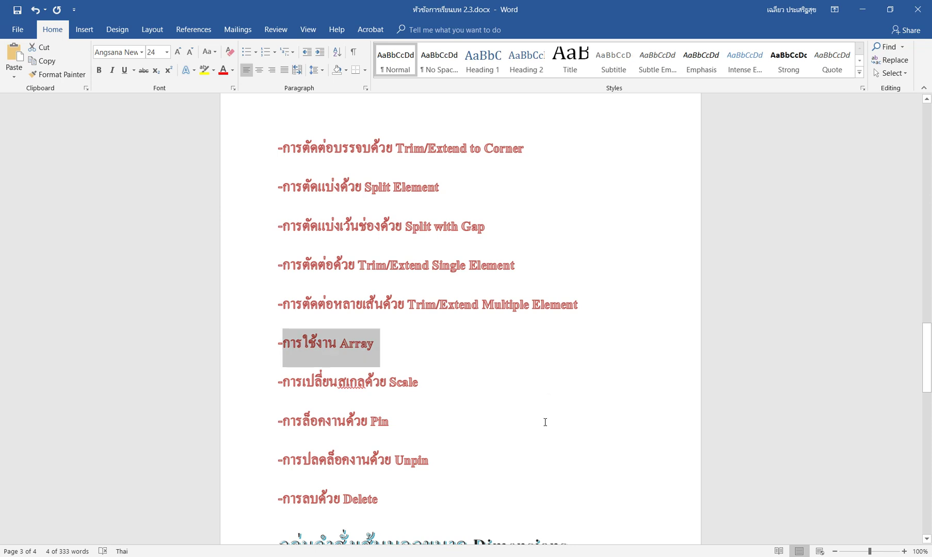
Open the 'แปลนพื้นชั้น 2' floor plan from the Project Browser and zoom to bedroom 3
click(463, 344)
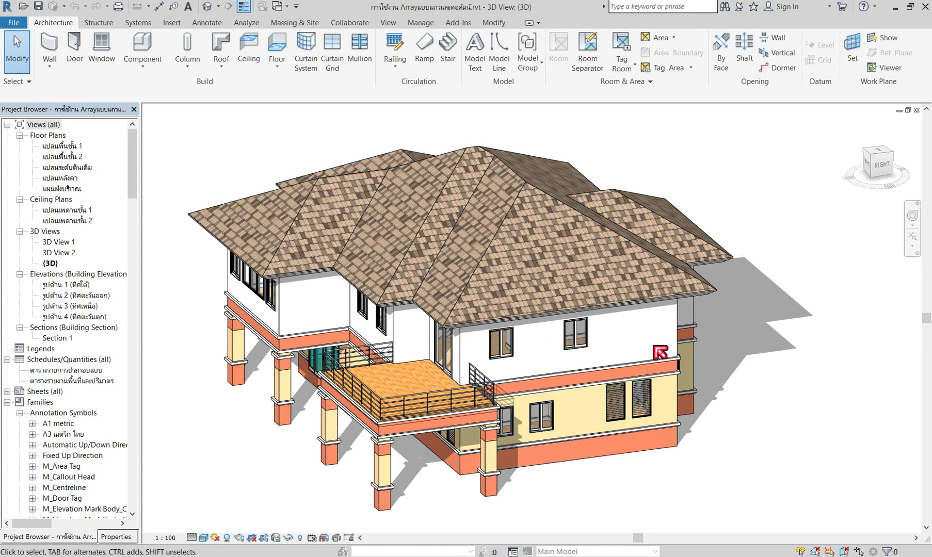
scroll(588, 361, up, 2)
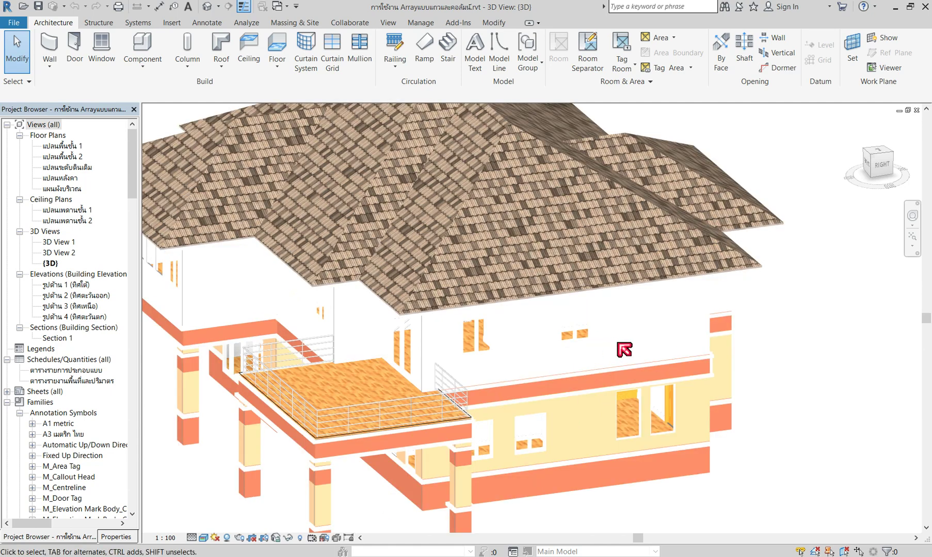
scroll(589, 312, up, 1)
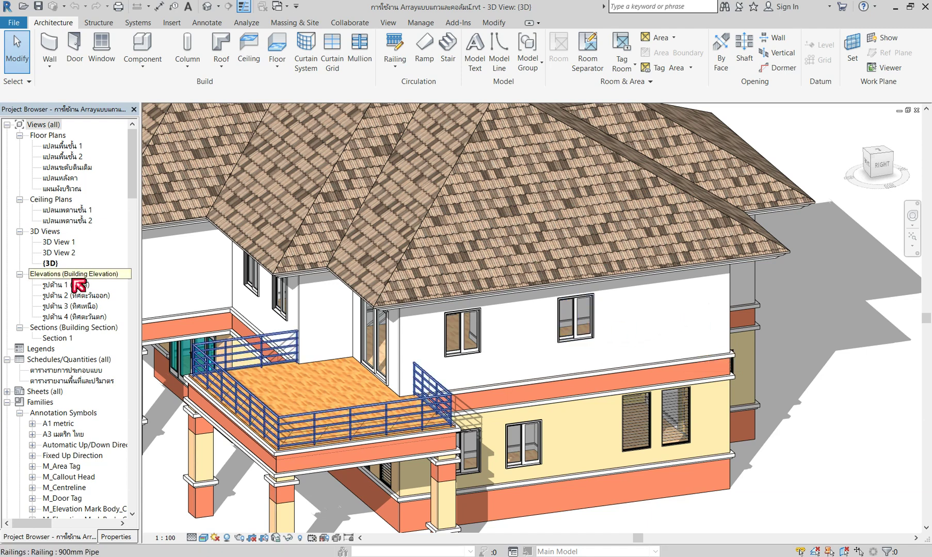
double_click(72, 157)
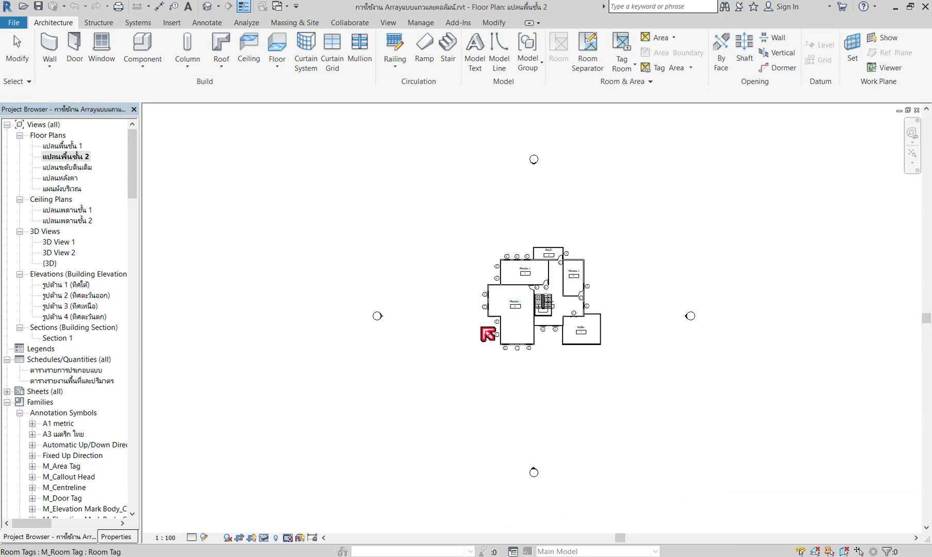
scroll(598, 276, up, 1)
scroll(617, 304, up, 2)
scroll(627, 315, up, 2)
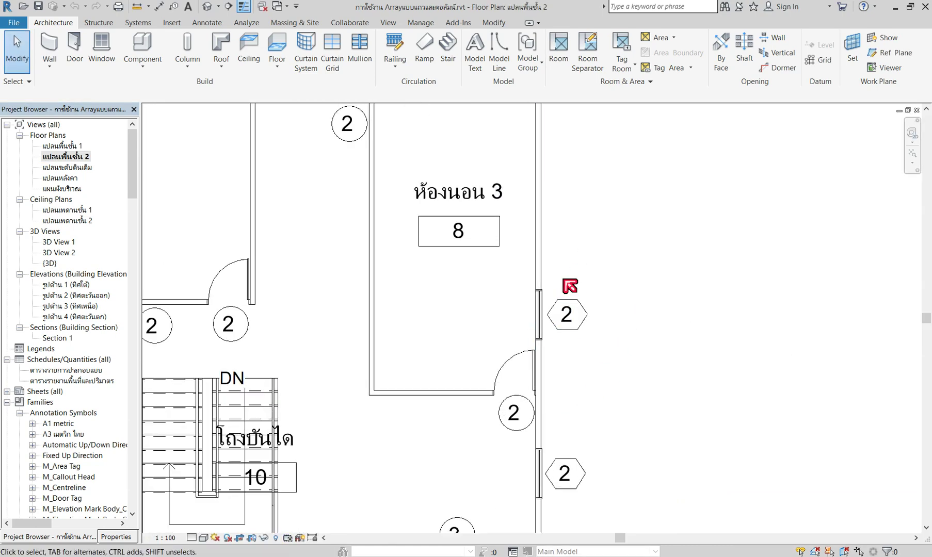
scroll(533, 395, down, 1)
scroll(587, 192, up, 1)
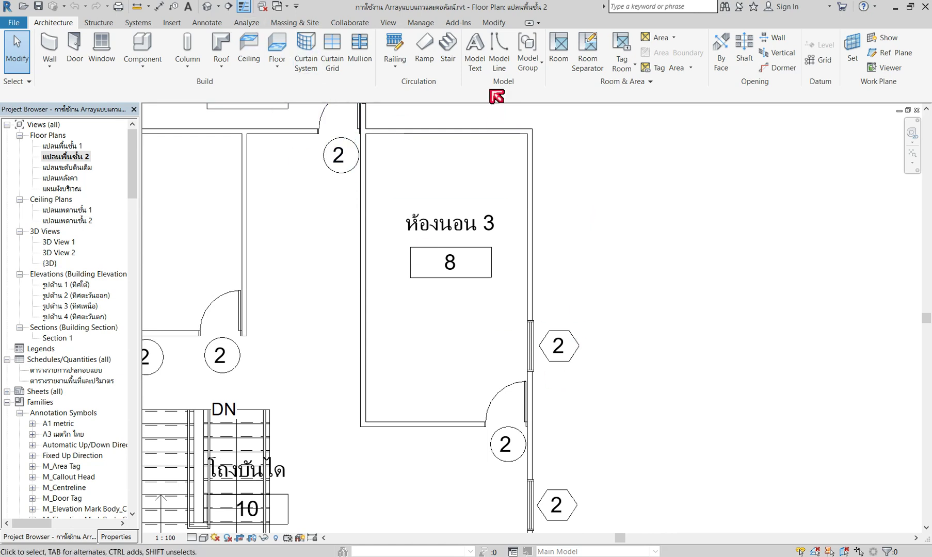
Start an array with bedroom 3's wall window and its number tag selected
click(497, 24)
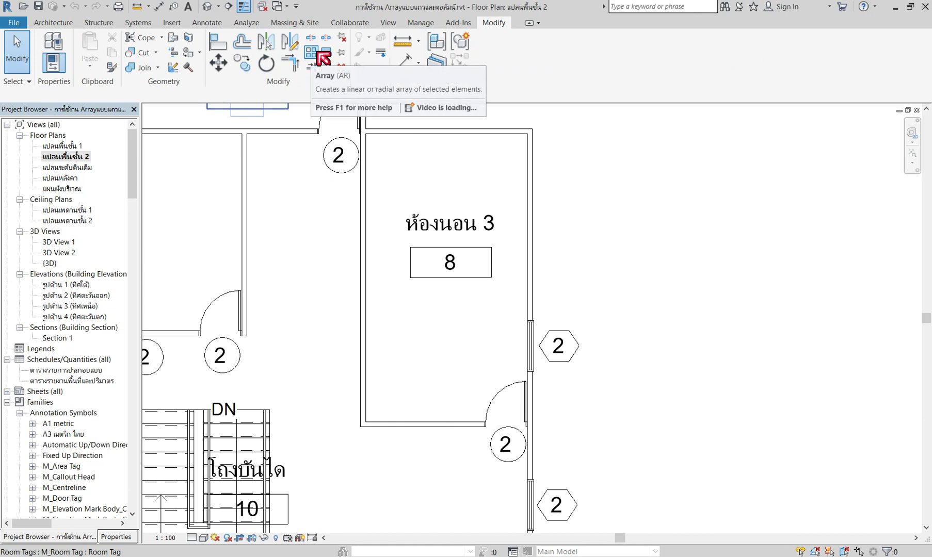
click(318, 52)
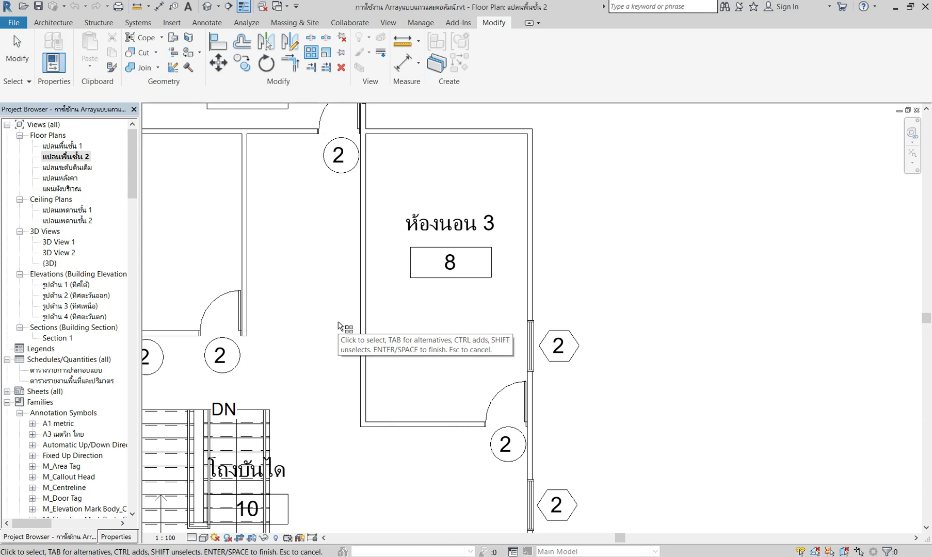
click(326, 118)
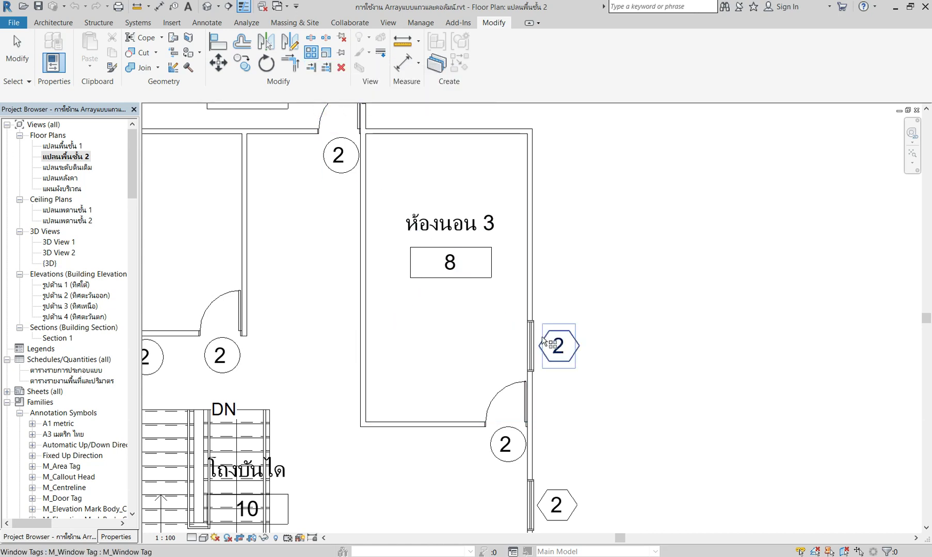
drag(508, 301, 653, 381)
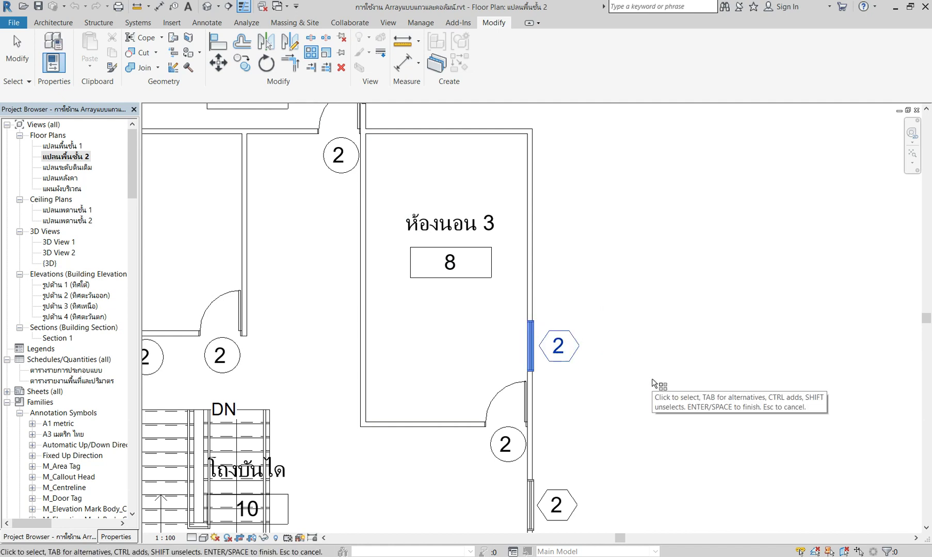
key(Return)
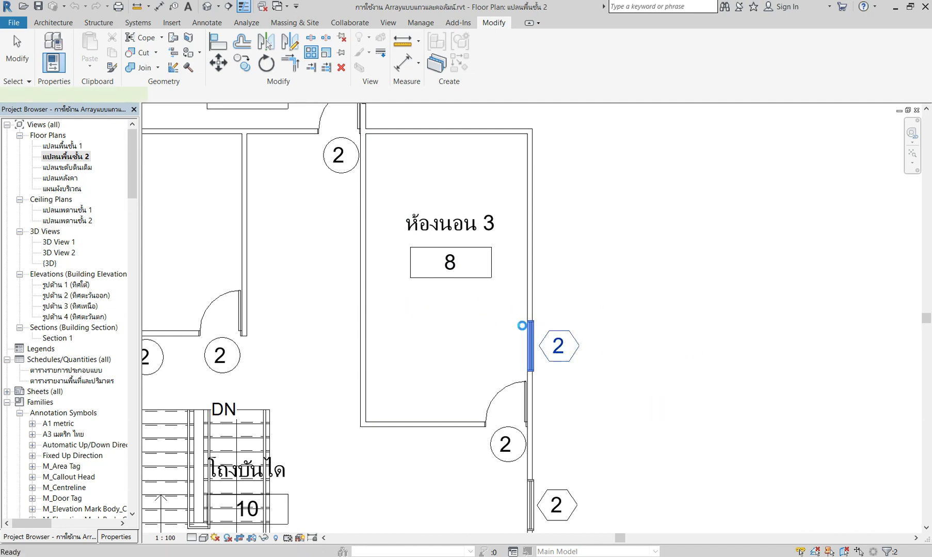
Make a constrained linear array of 3 copies running up the wall
scroll(568, 331, up, 3)
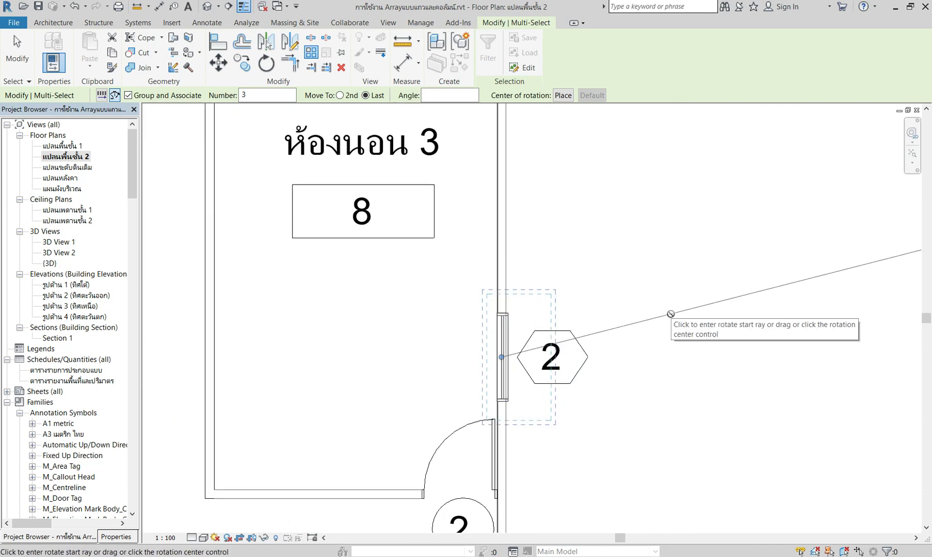
click(103, 95)
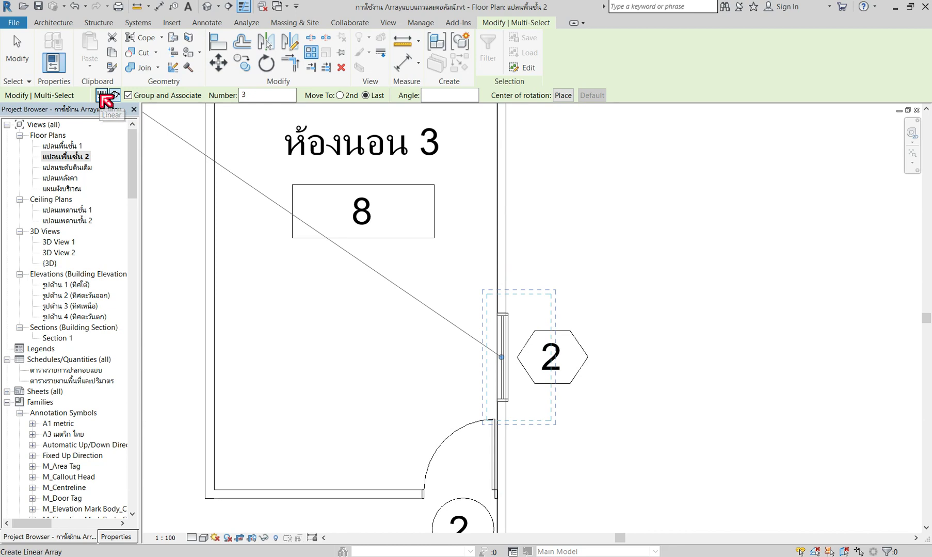
double_click(343, 95)
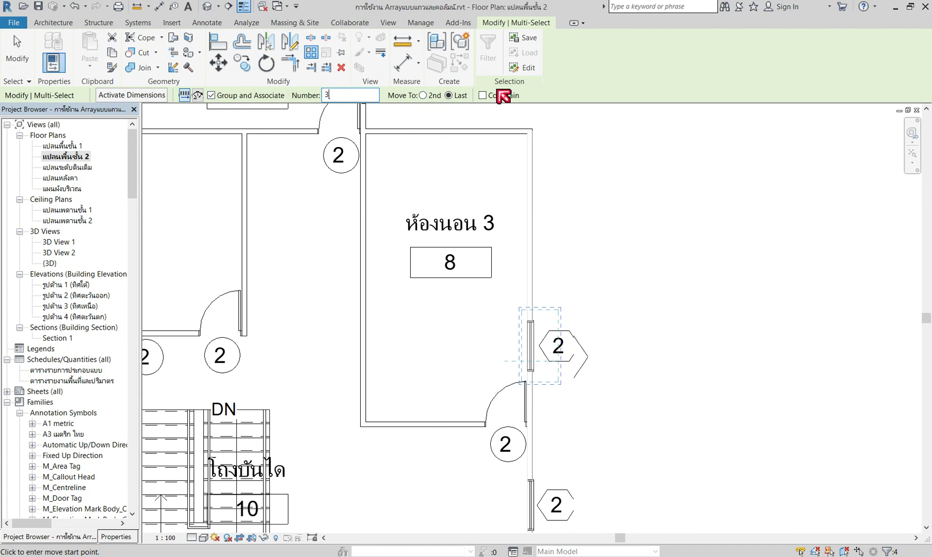
click(482, 95)
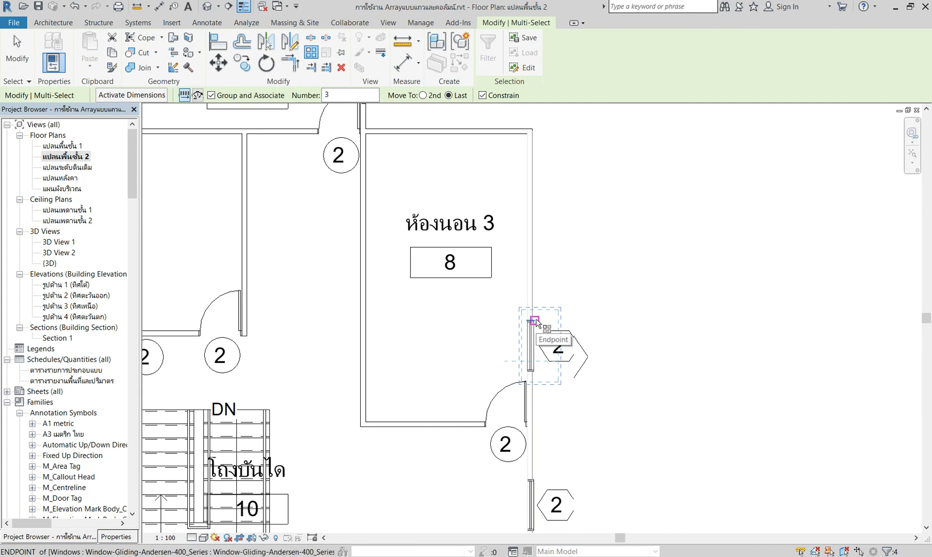
click(534, 321)
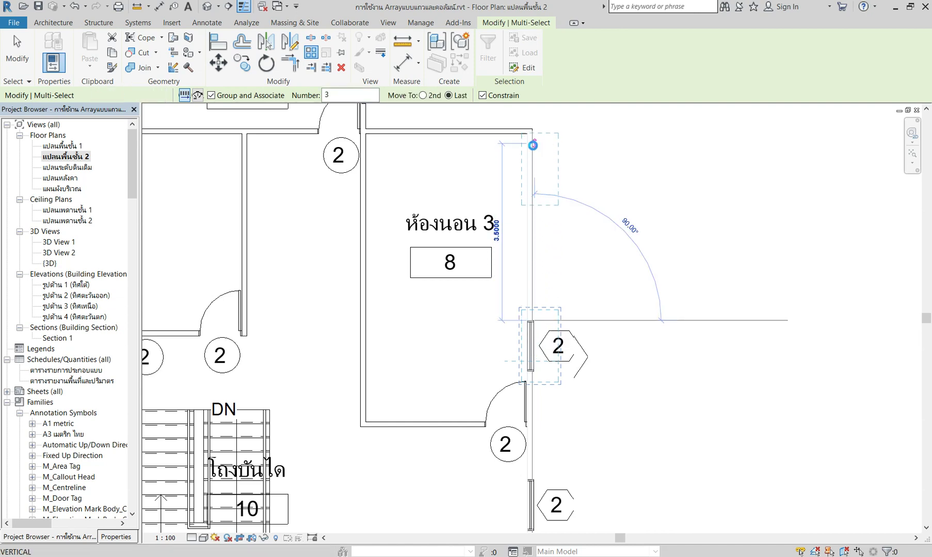
click(534, 147)
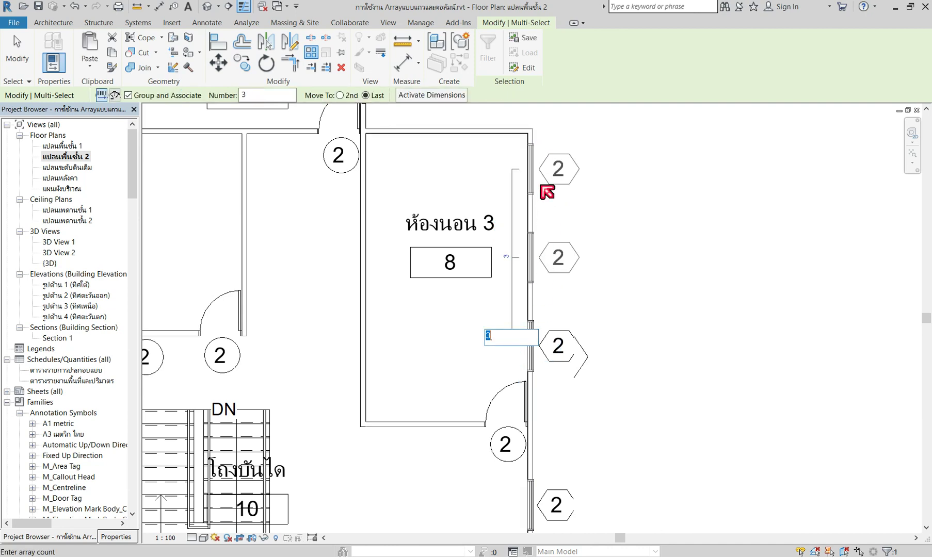
key(Return)
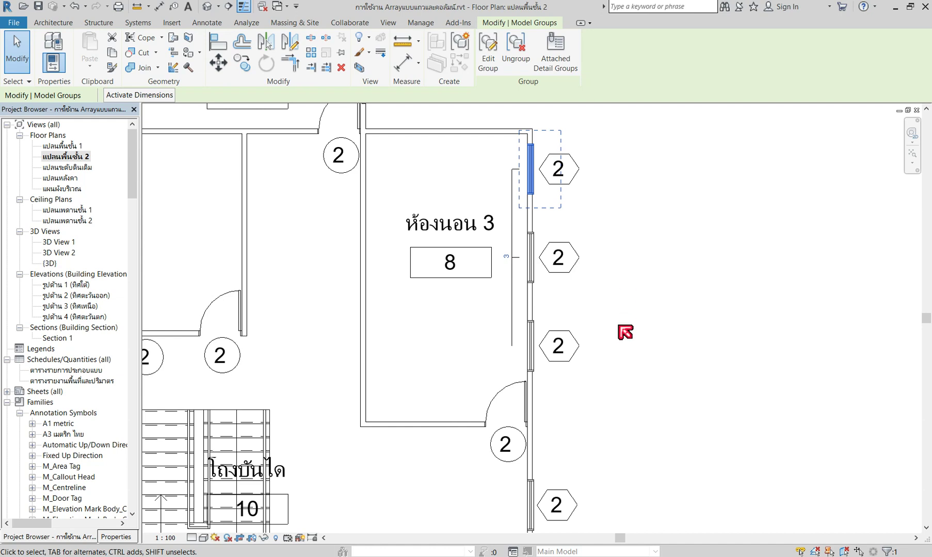
scroll(539, 302, down, 1)
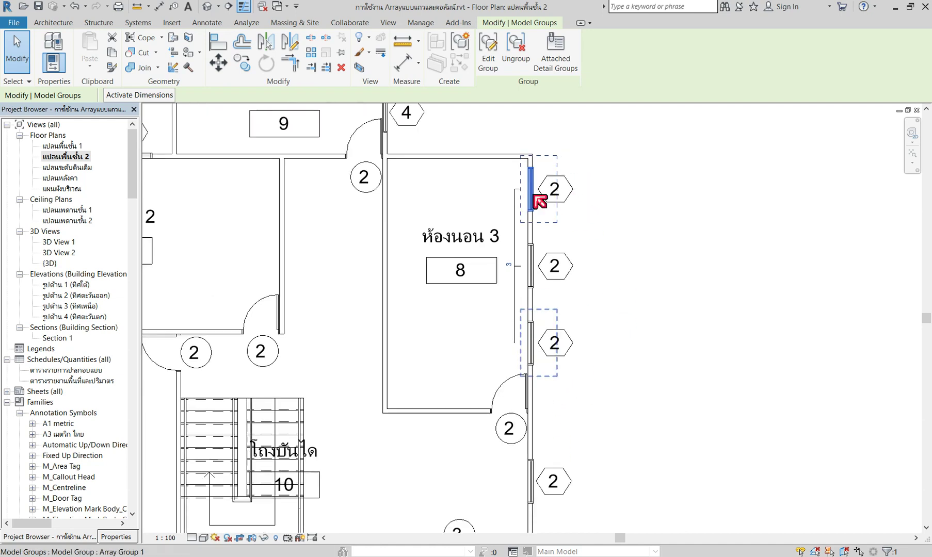
scroll(539, 130, up, 3)
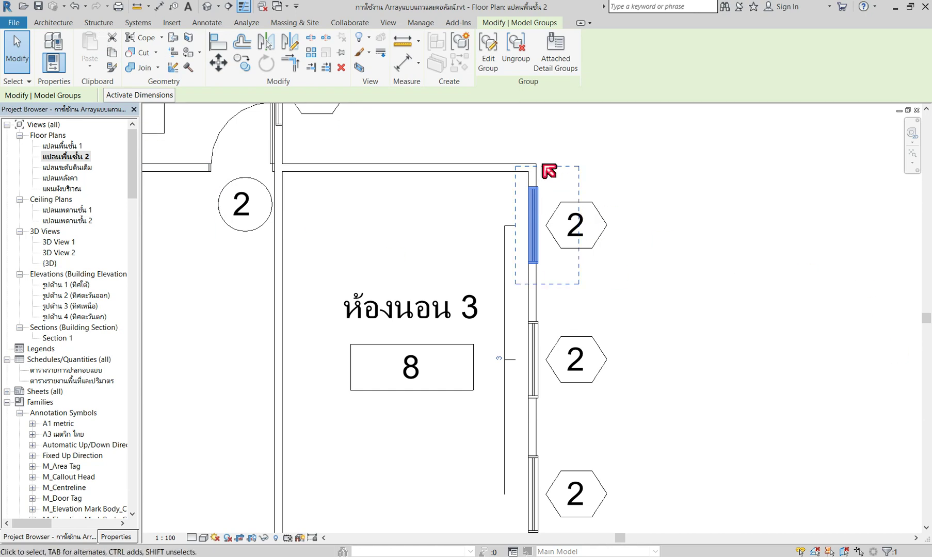
drag(468, 146, 556, 168)
click(537, 242)
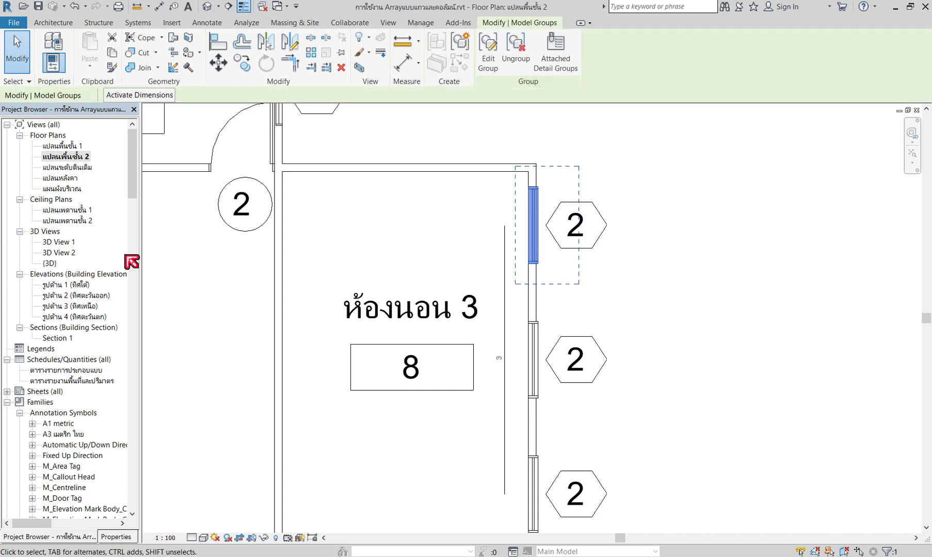
click(132, 94)
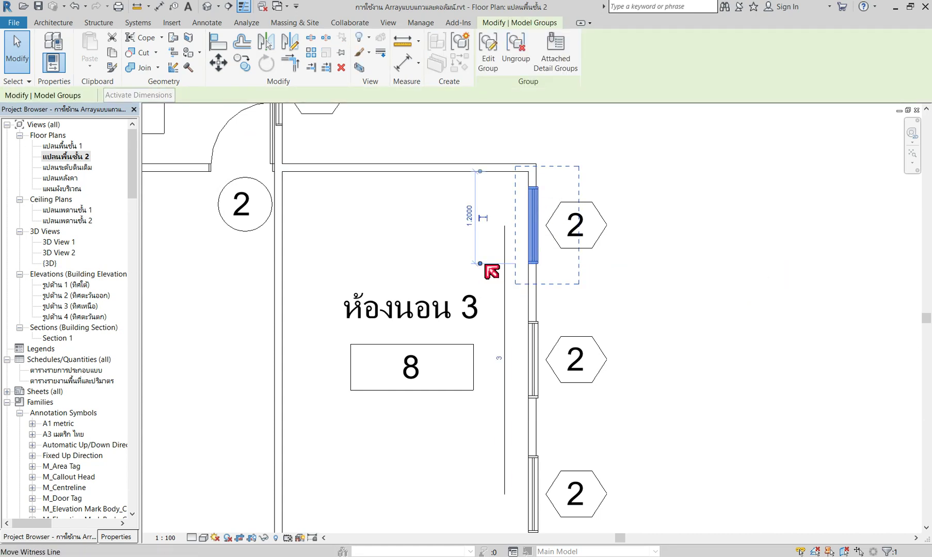
drag(485, 265, 541, 185)
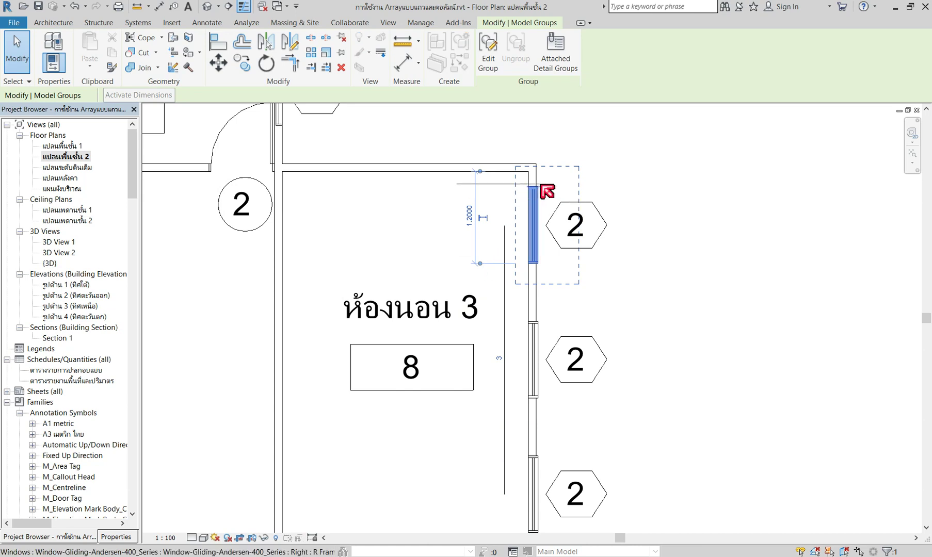
drag(547, 191, 546, 190)
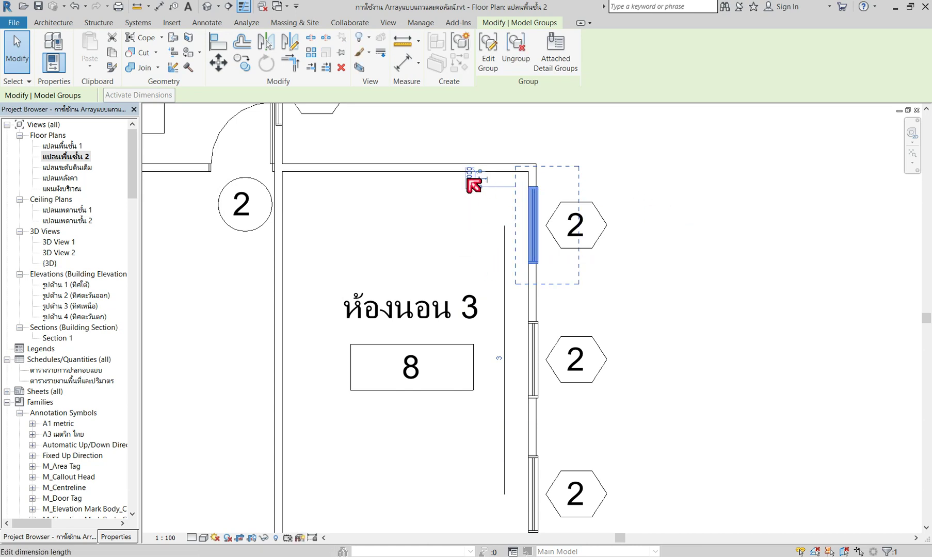
click(468, 178)
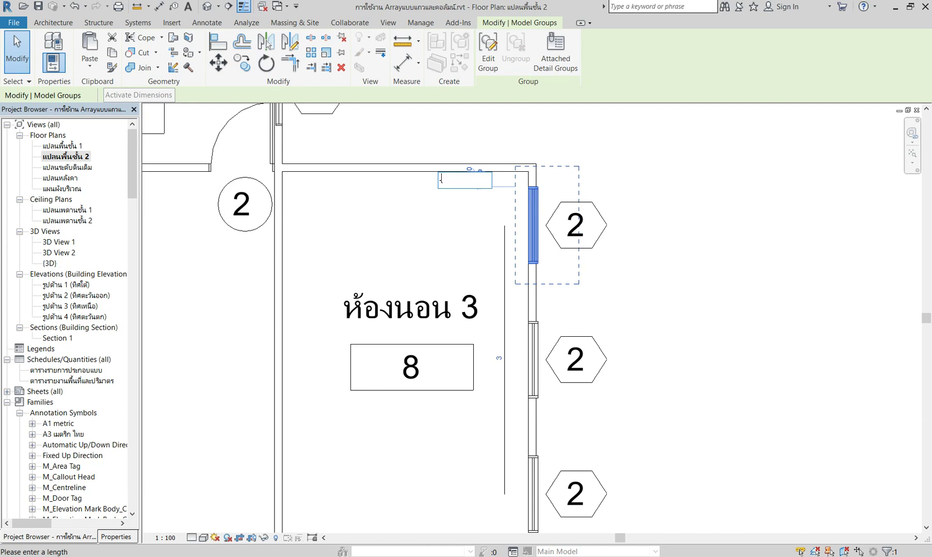
text(.4)
key(Return)
click(738, 284)
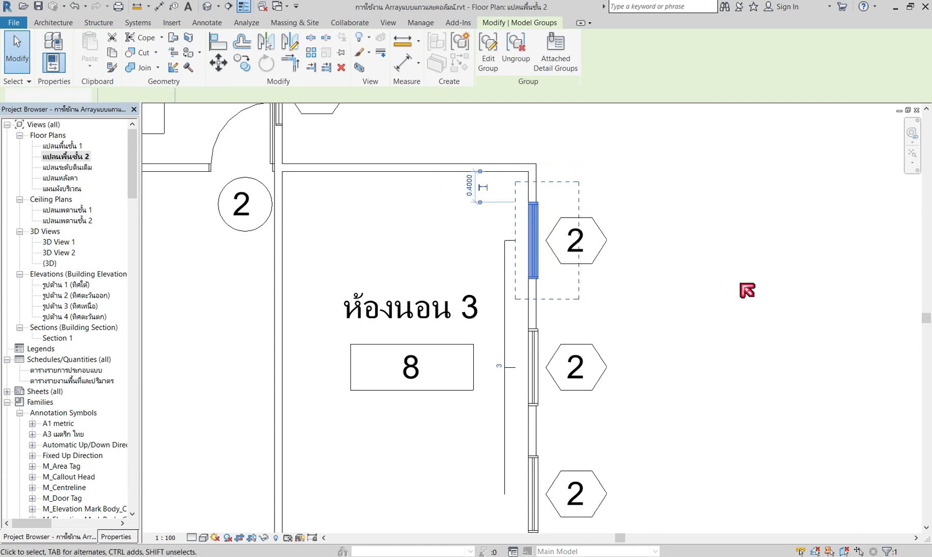
scroll(464, 305, down, 1)
scroll(593, 429, up, 1)
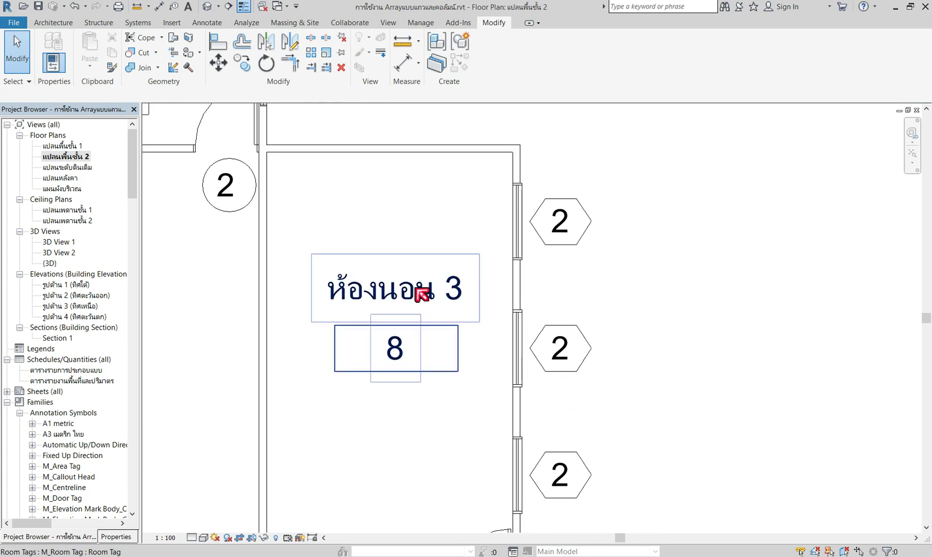
scroll(418, 299, down, 2)
scroll(509, 367, up, 1)
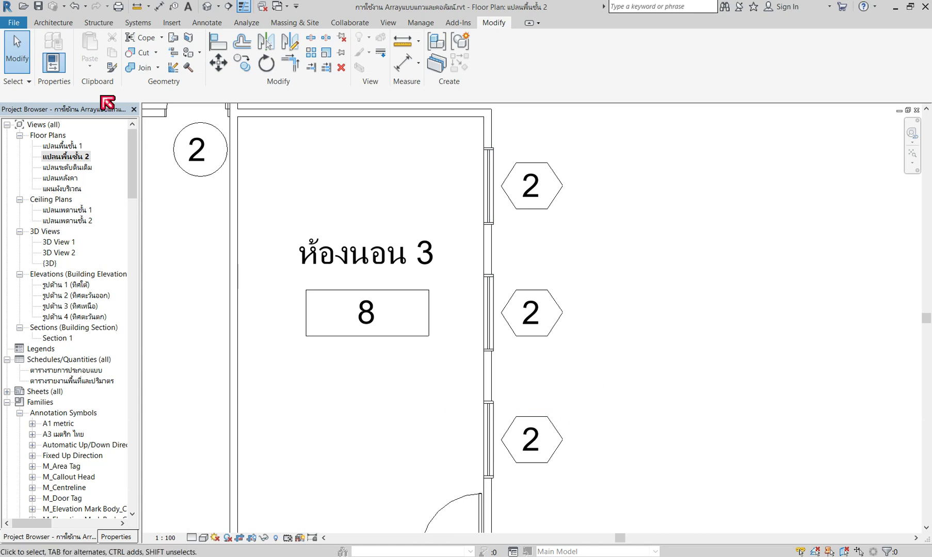
Show the {3D} house view zoomed on the three new upper-floor windows, then bring up Open
click(206, 6)
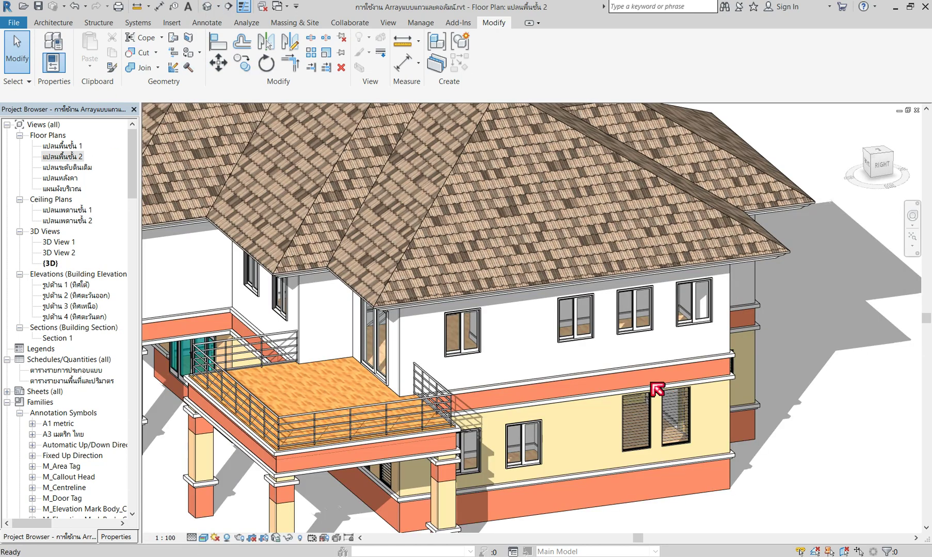
scroll(718, 342, up, 1)
scroll(682, 354, up, 1)
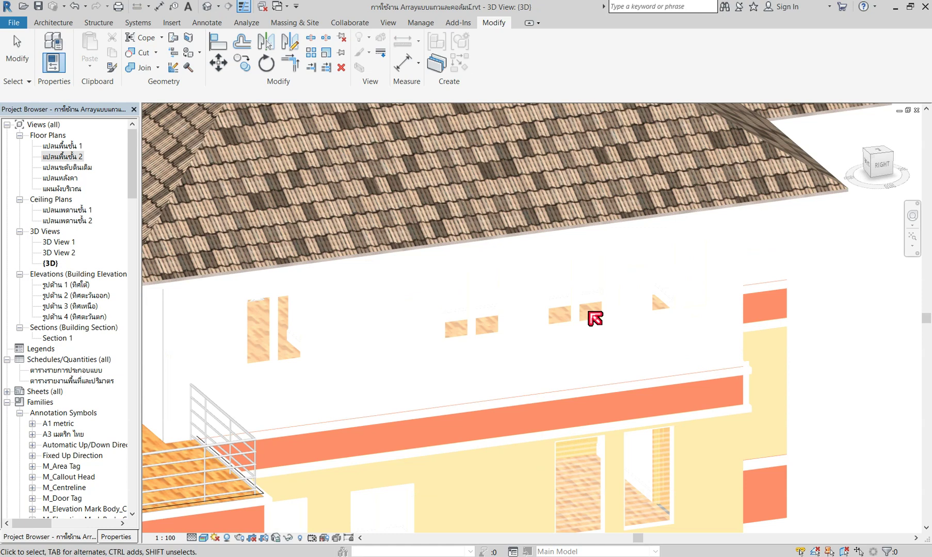
scroll(593, 316, up, 1)
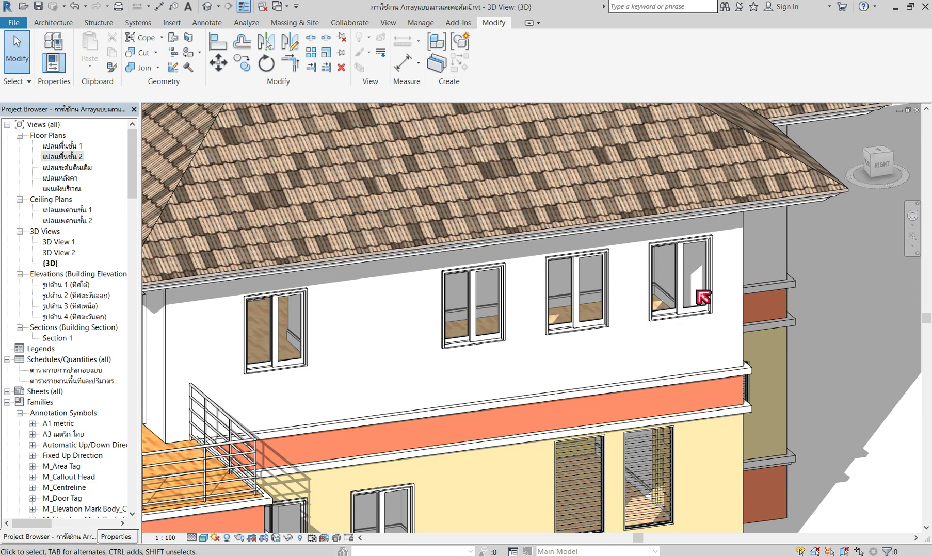
scroll(545, 302, down, 1)
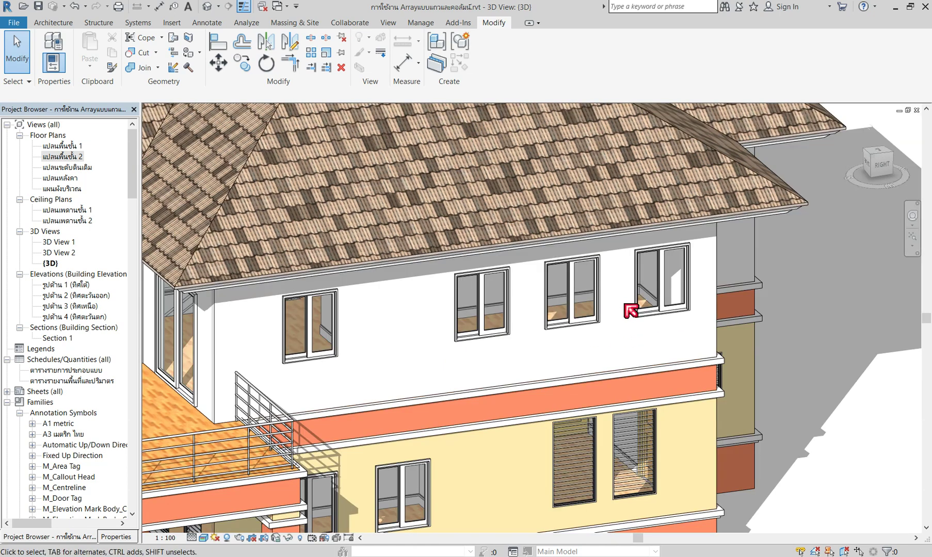
scroll(630, 311, down, 2)
scroll(624, 305, up, 1)
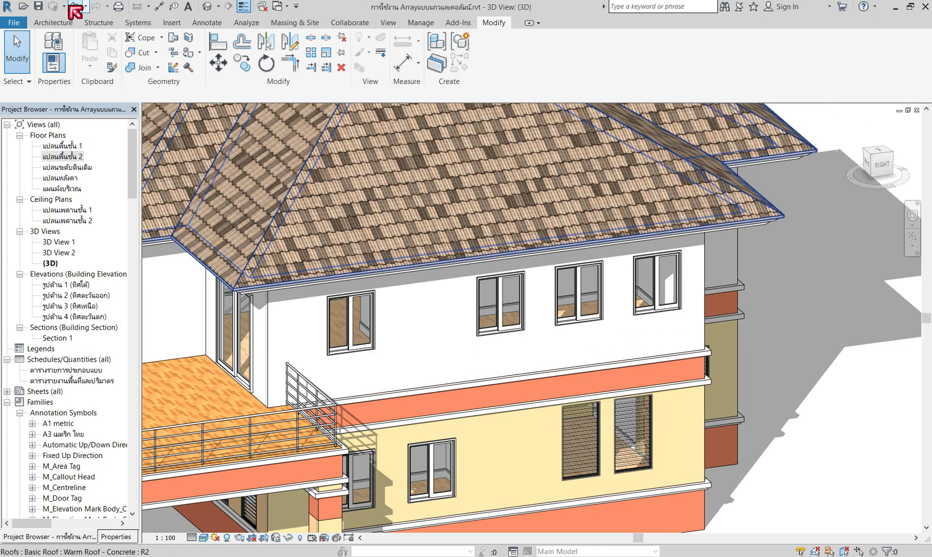
click(23, 6)
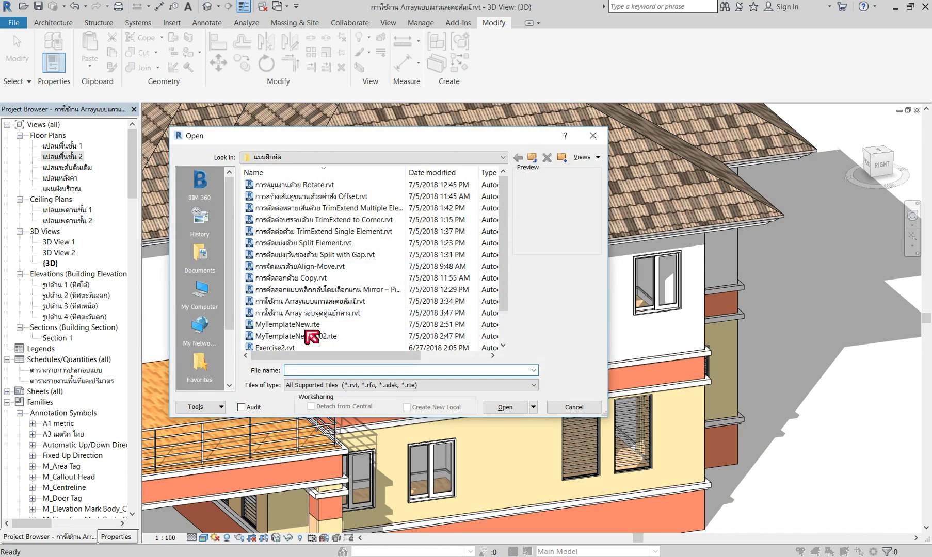
Open 'การใช้งาน Array รอบจุดศูนย์กลาง.rvt' and view the circular tank from the top
click(307, 313)
click(512, 405)
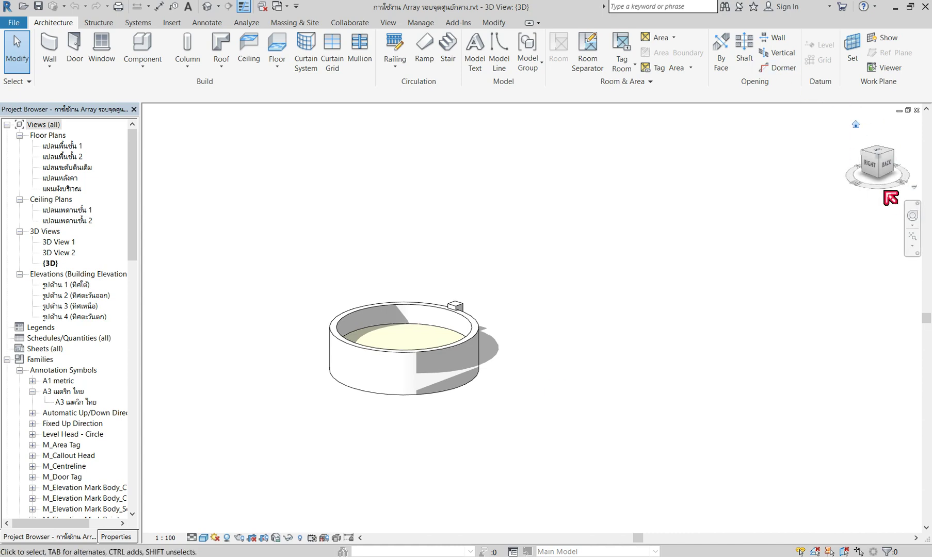
click(879, 153)
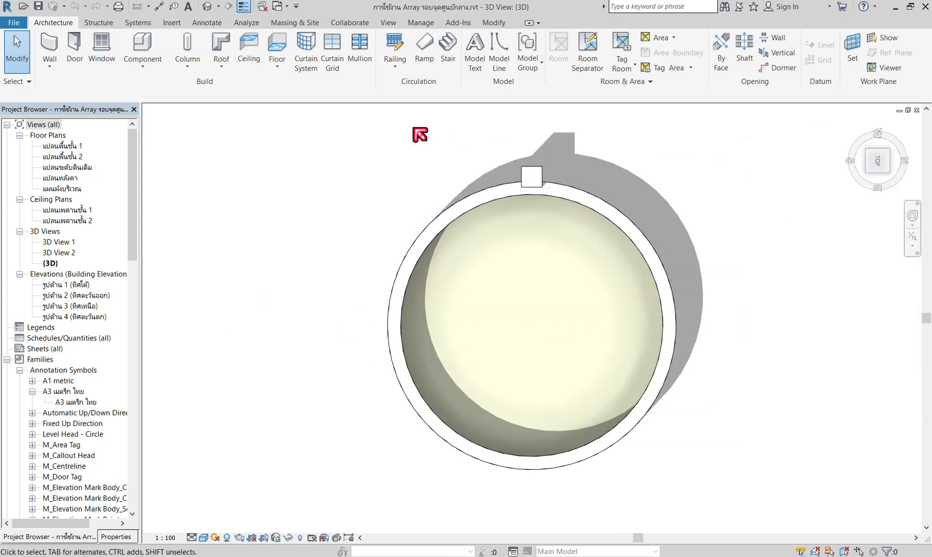
Select the square column and start a radial array with 10 copies
scroll(336, 278, down, 2)
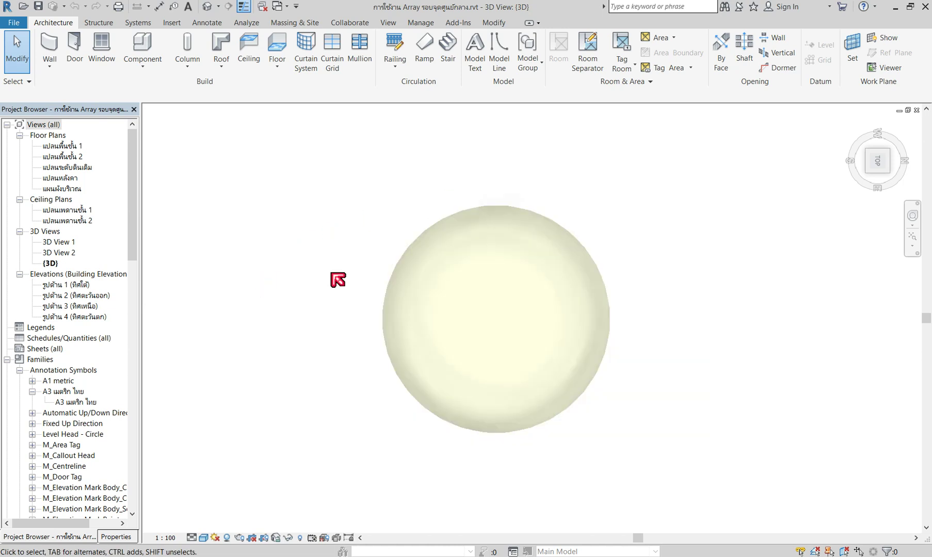
scroll(562, 241, up, 2)
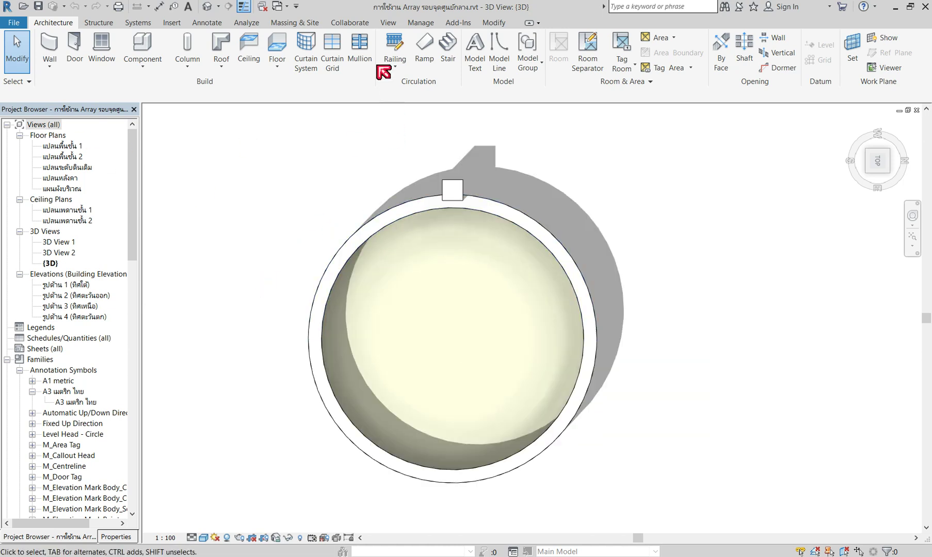
click(494, 23)
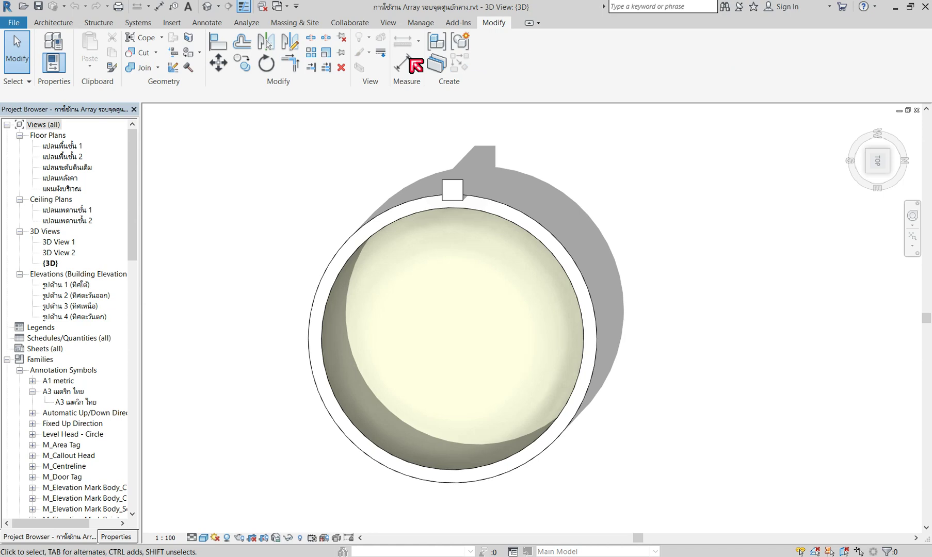
click(311, 52)
drag(388, 133, 521, 332)
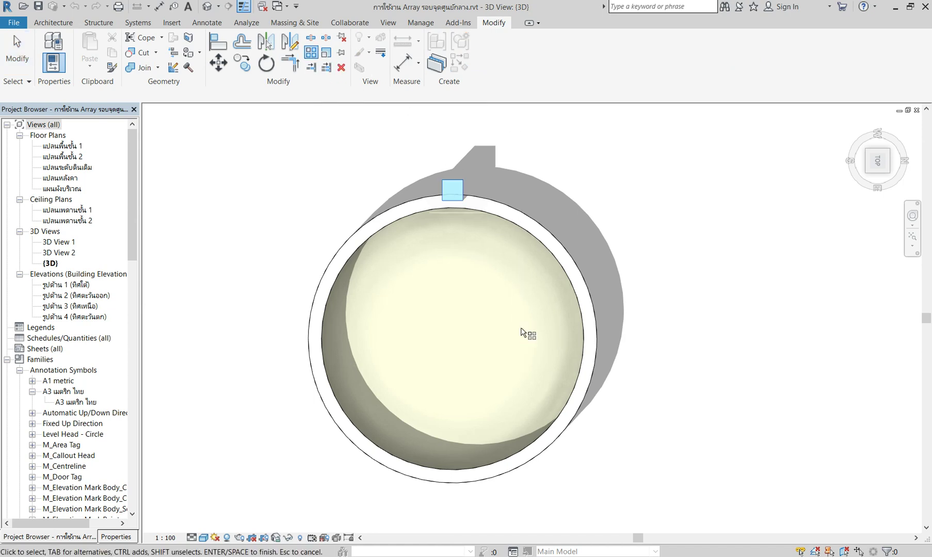
key(Return)
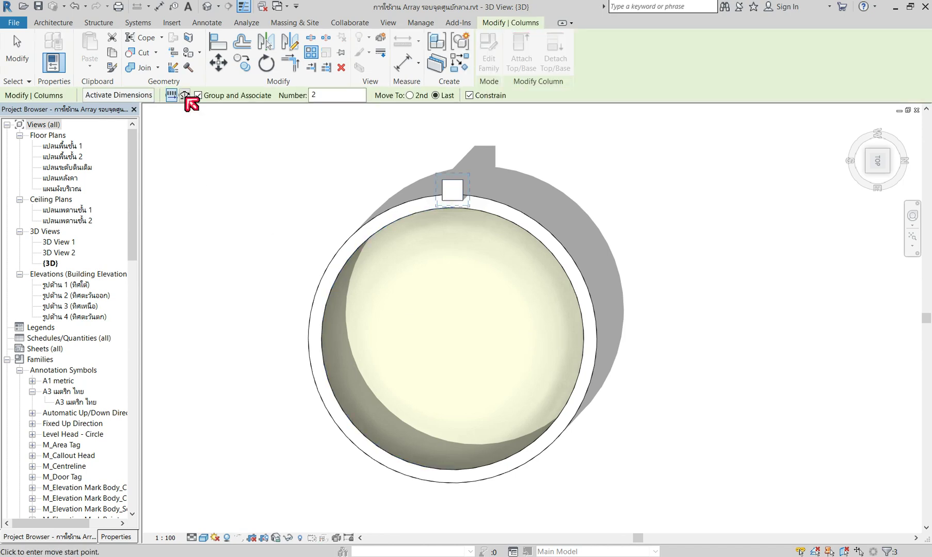
click(185, 95)
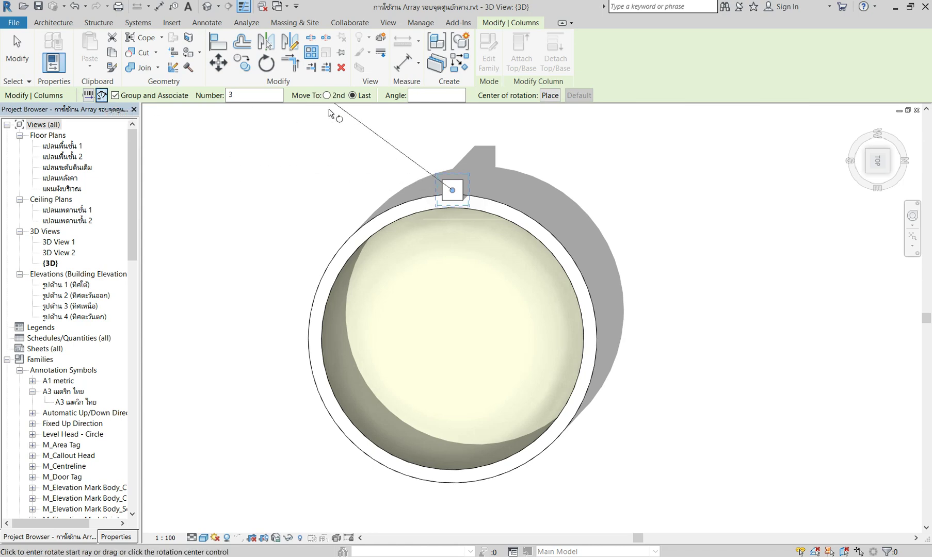
double_click(229, 95)
text(10)
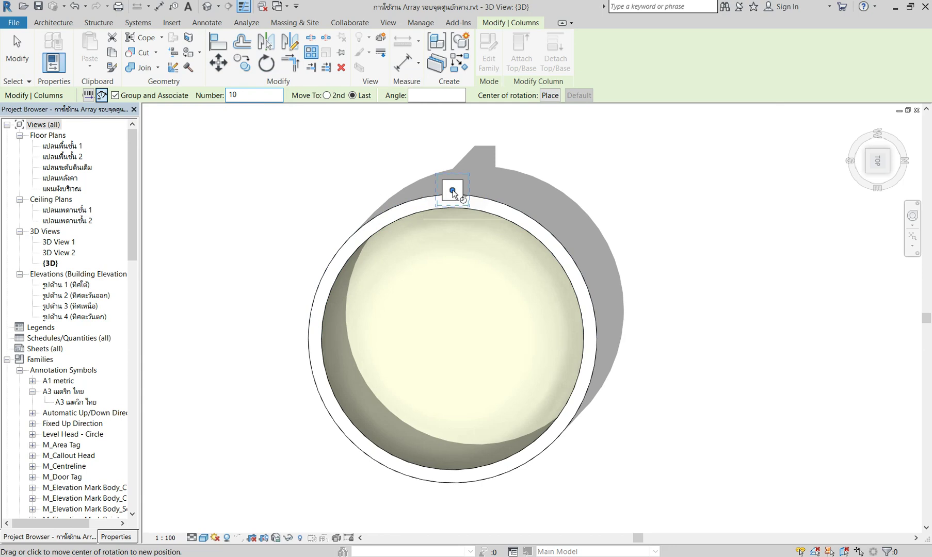
Place the rotation centre at the tank wall's centre and set the angle to ring the tank
drag(453, 192, 461, 250)
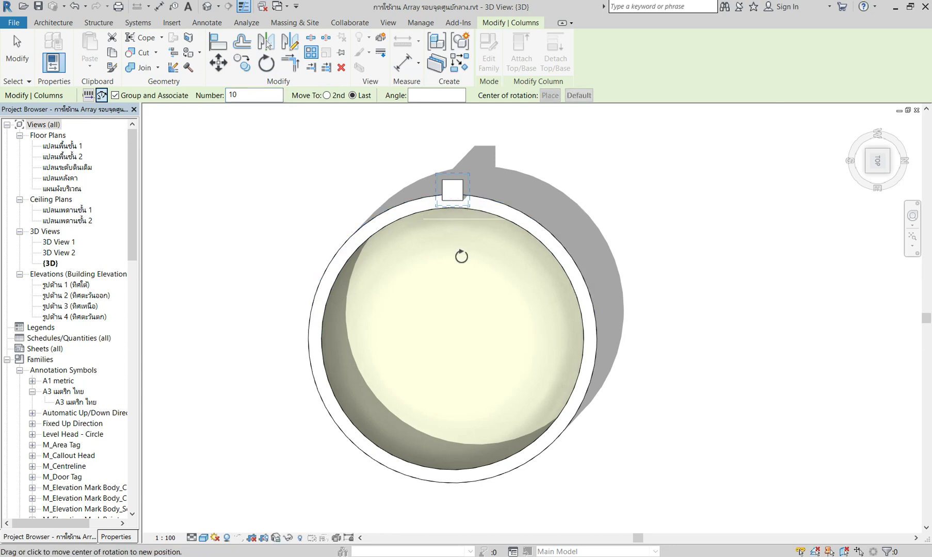
scroll(478, 314, down, 1)
drag(478, 313, 549, 262)
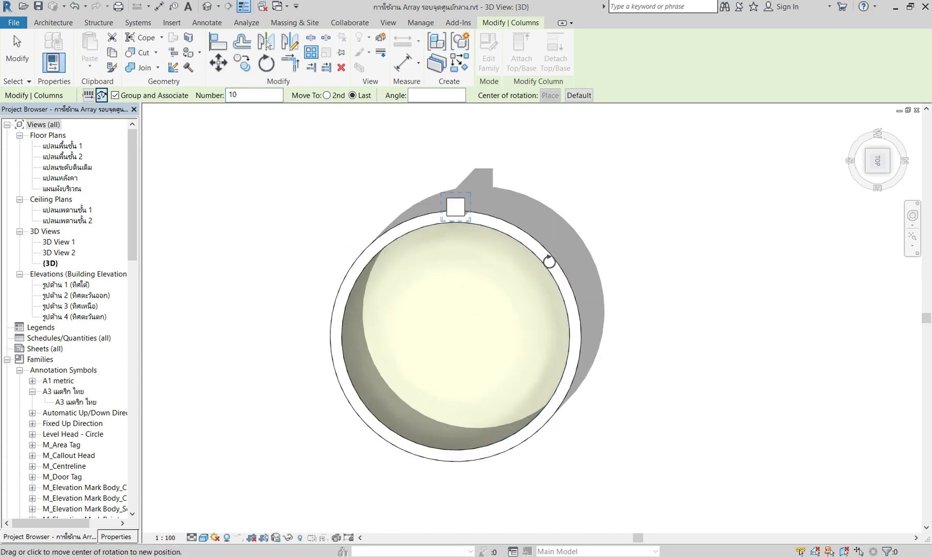
drag(448, 331, 454, 334)
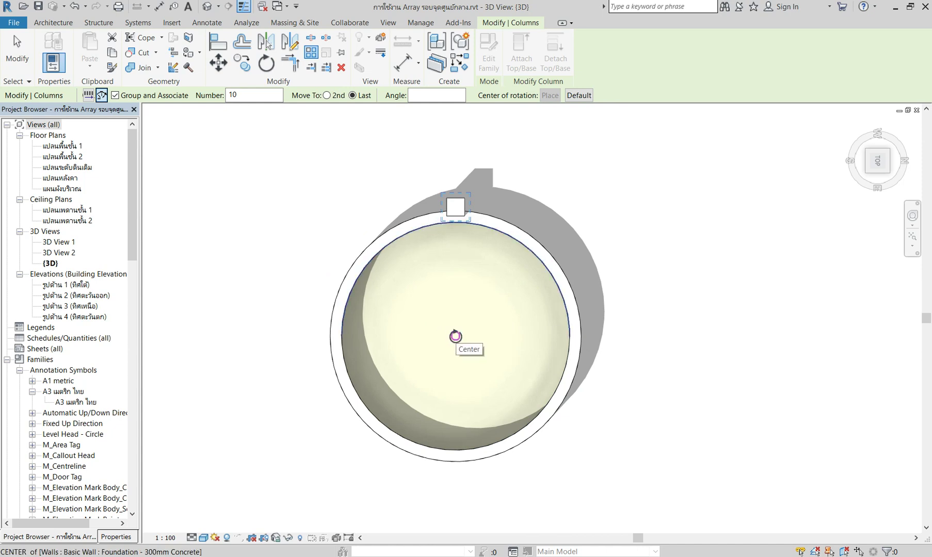
drag(455, 336, 456, 336)
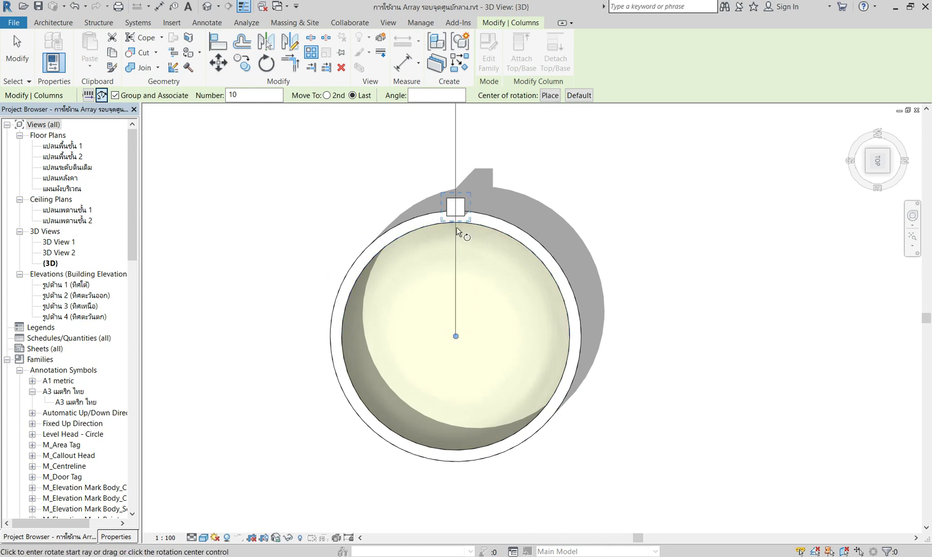
click(456, 208)
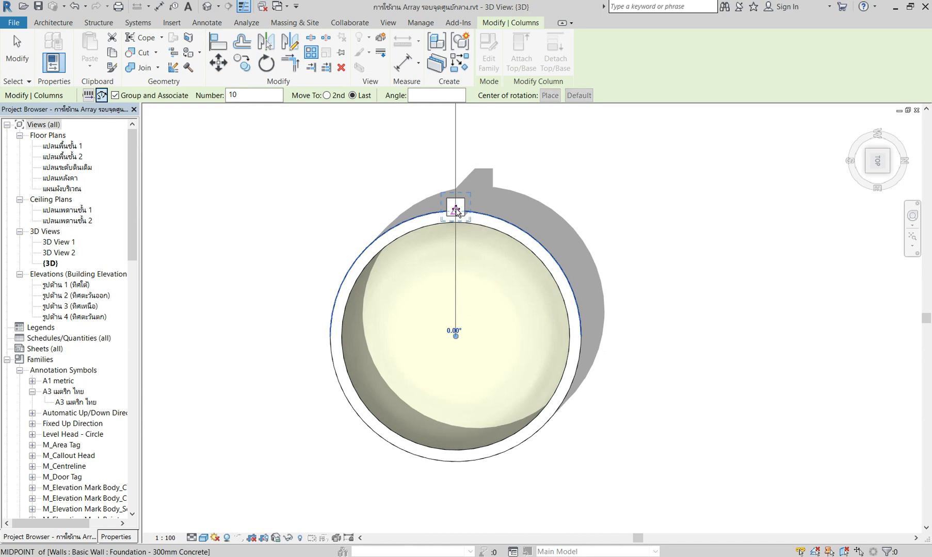
click(430, 96)
text(360)
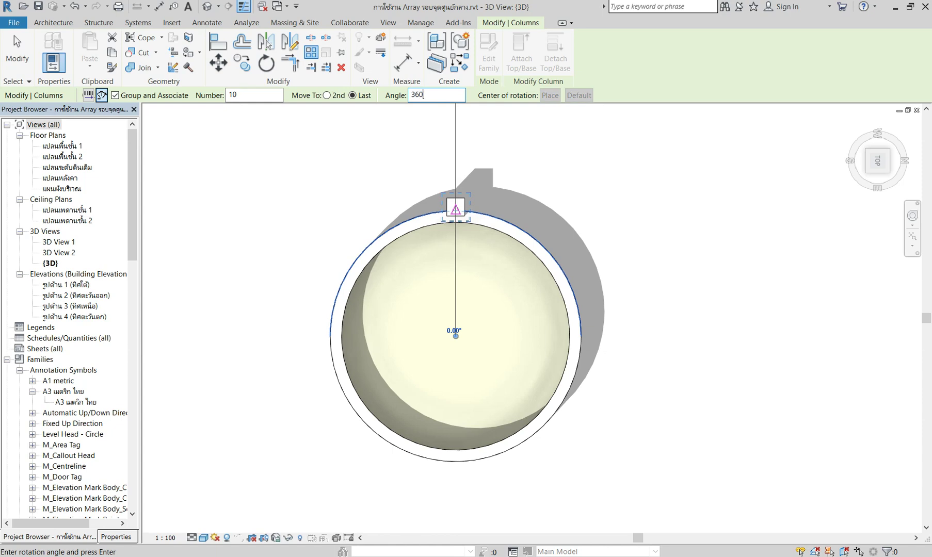
key(Return)
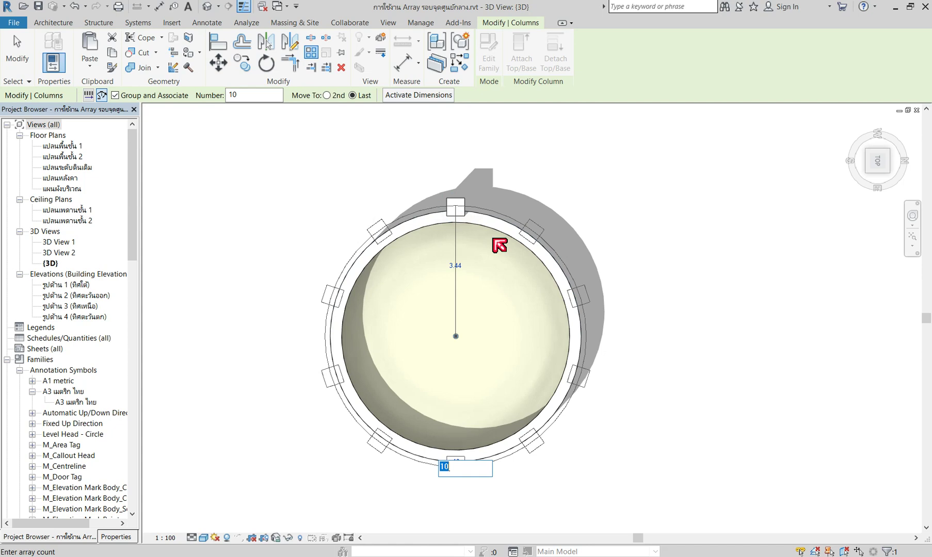
key(Return)
click(337, 164)
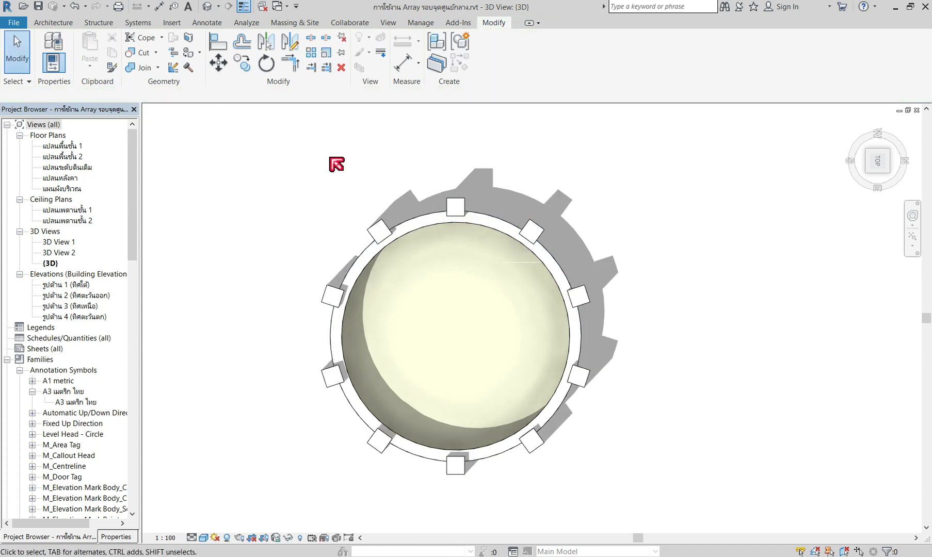
Deselect the columns, then orbit and pan to inspect the ring of ten columns around the tank
key(Escape)
scroll(585, 498, up, 2)
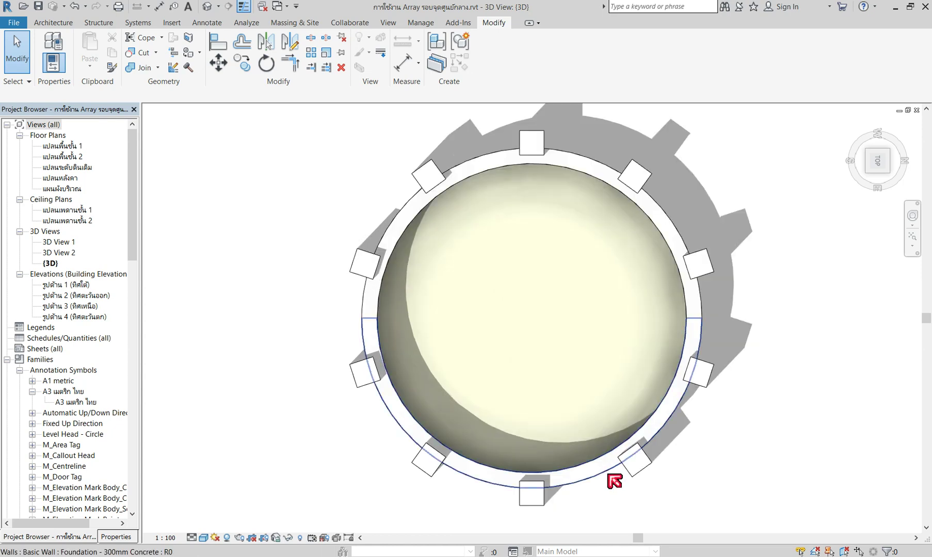
shift+middle_drag(593, 386, 649, 268)
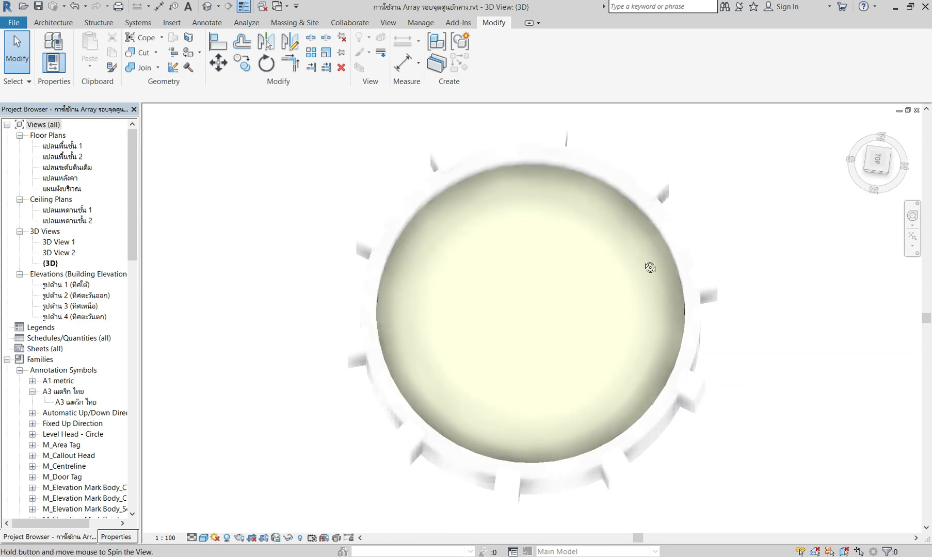
shift+middle_drag(649, 268, 709, 250)
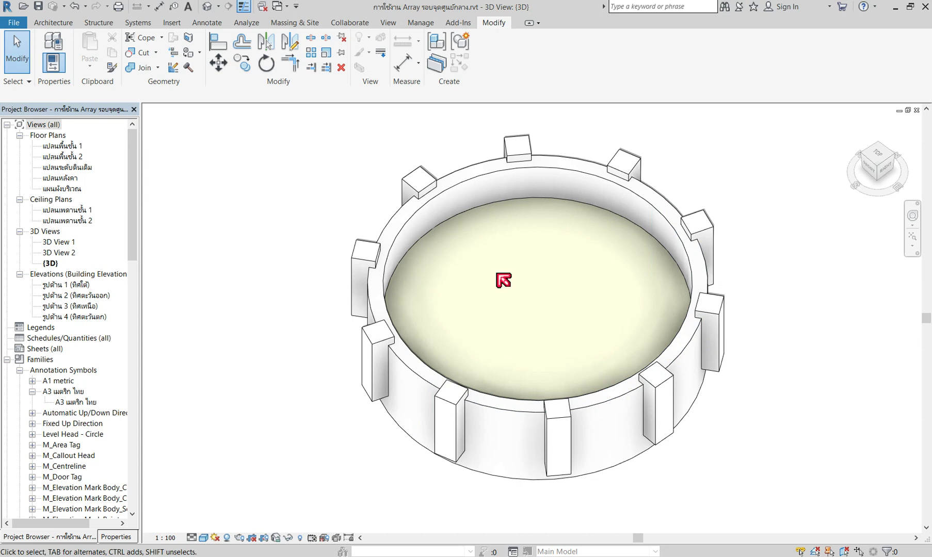
middle_drag(377, 292, 170, 279)
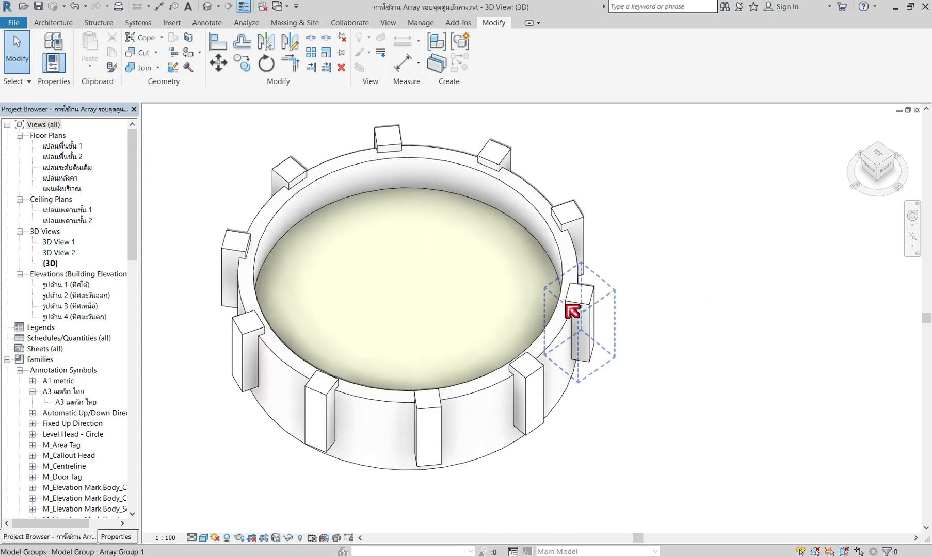
scroll(665, 367, down, 2)
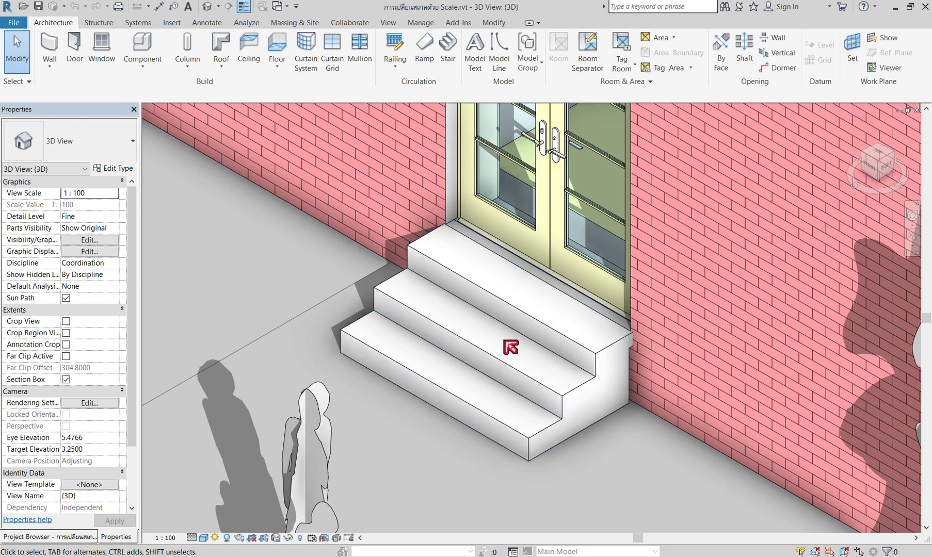
Open the entrance stair's run sketch and select all its sketch lines
click(515, 371)
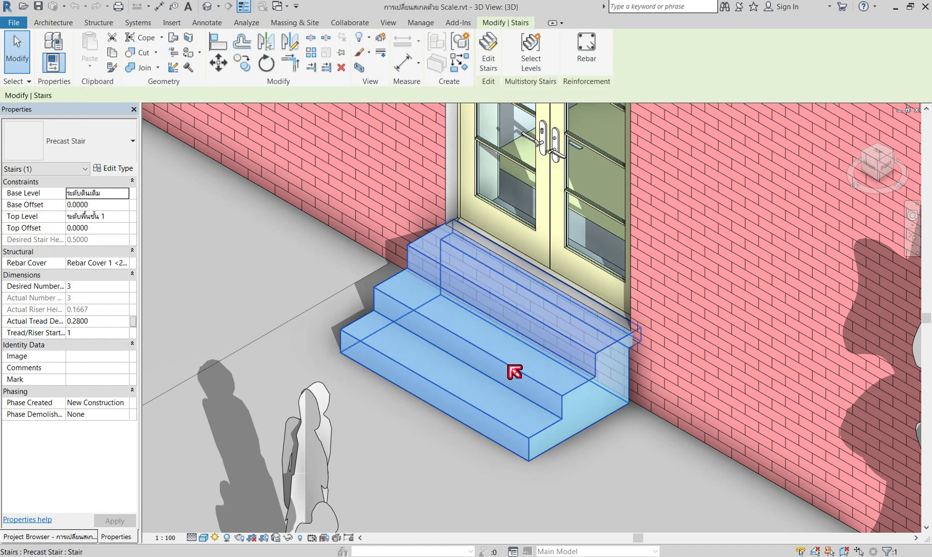
click(488, 59)
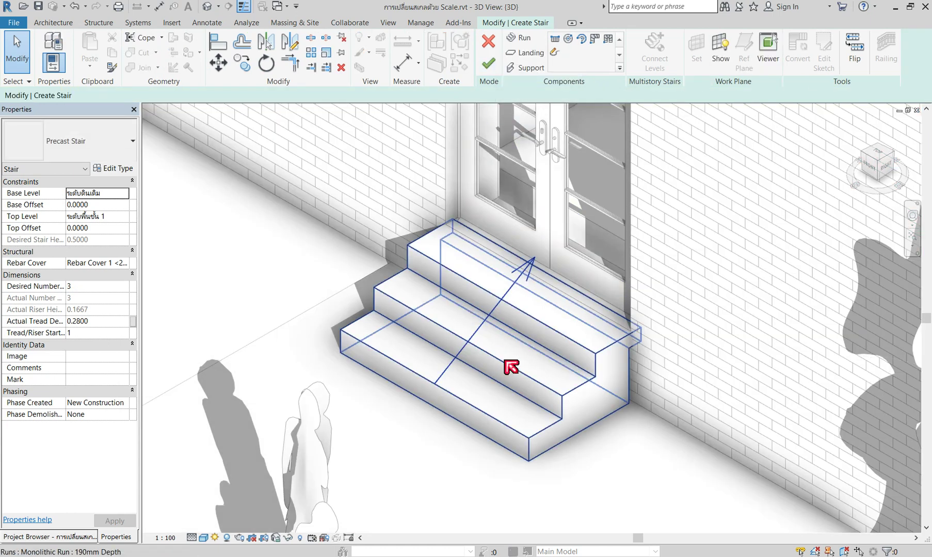
click(510, 369)
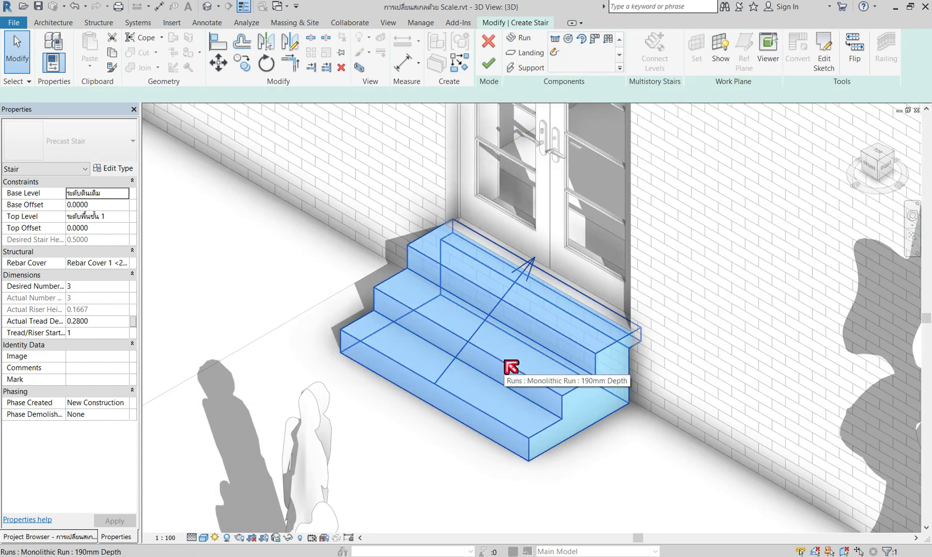
click(835, 59)
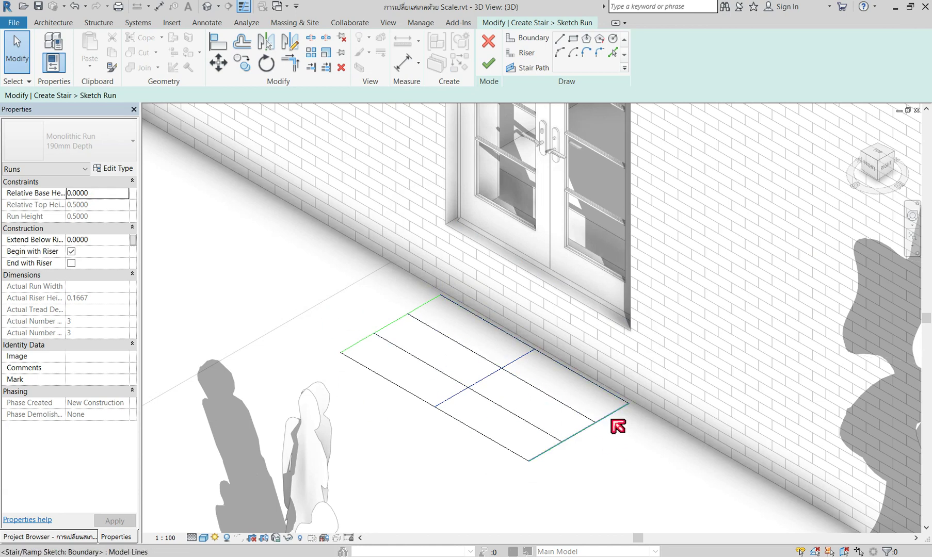
drag(259, 259, 678, 485)
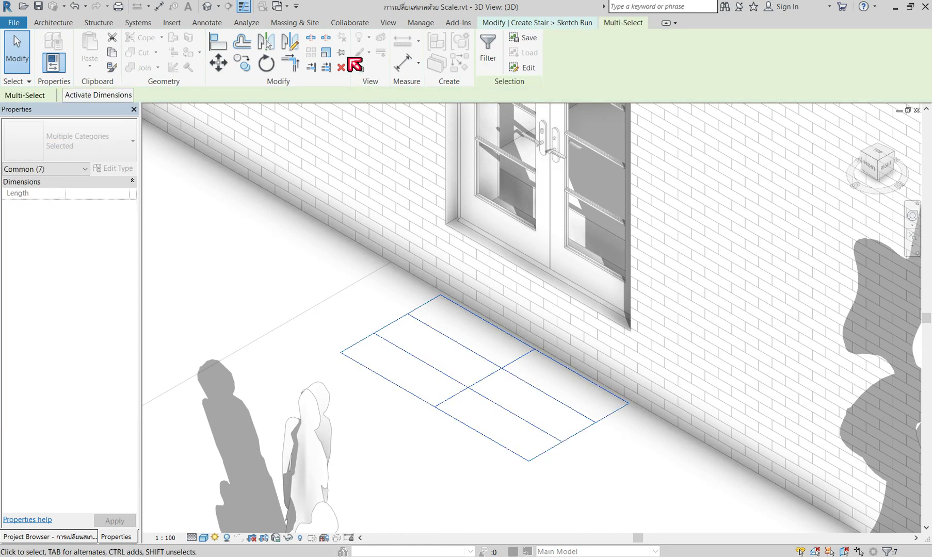
Scale the run sketch numerically by 2 from an endpoint and finish both edit modes
click(326, 52)
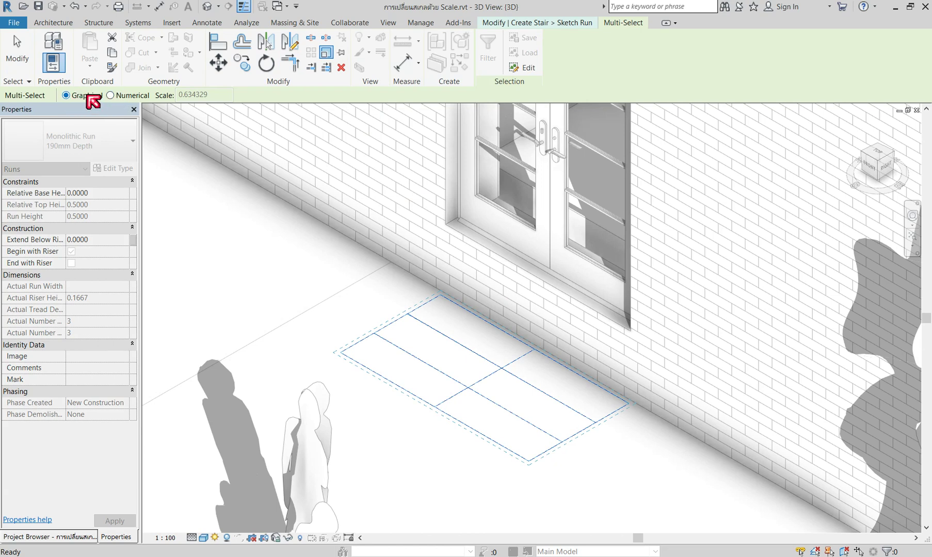
click(112, 95)
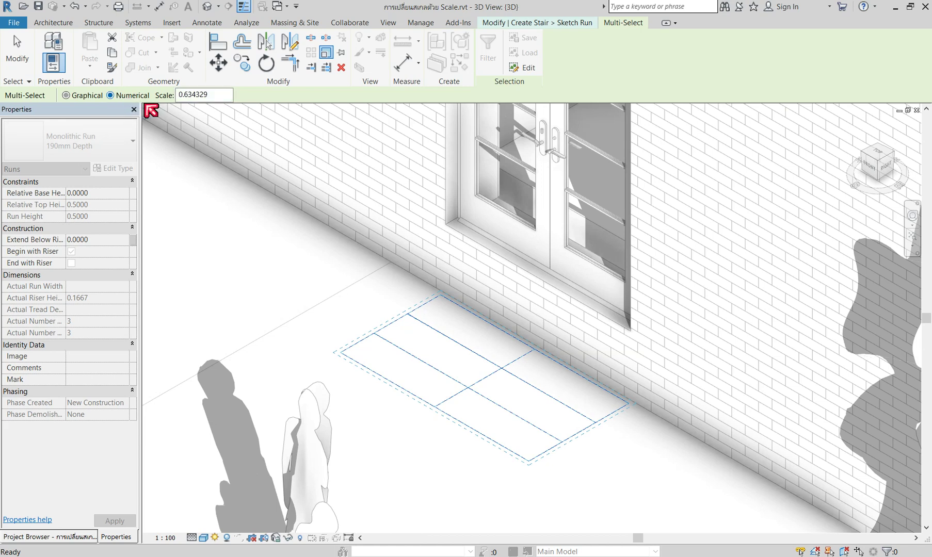
double_click(219, 95)
text(2)
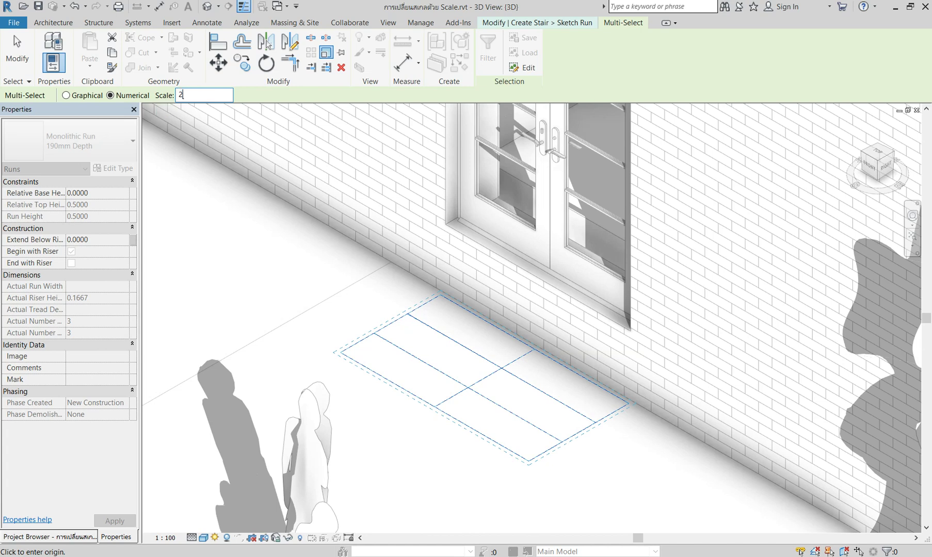
click(534, 348)
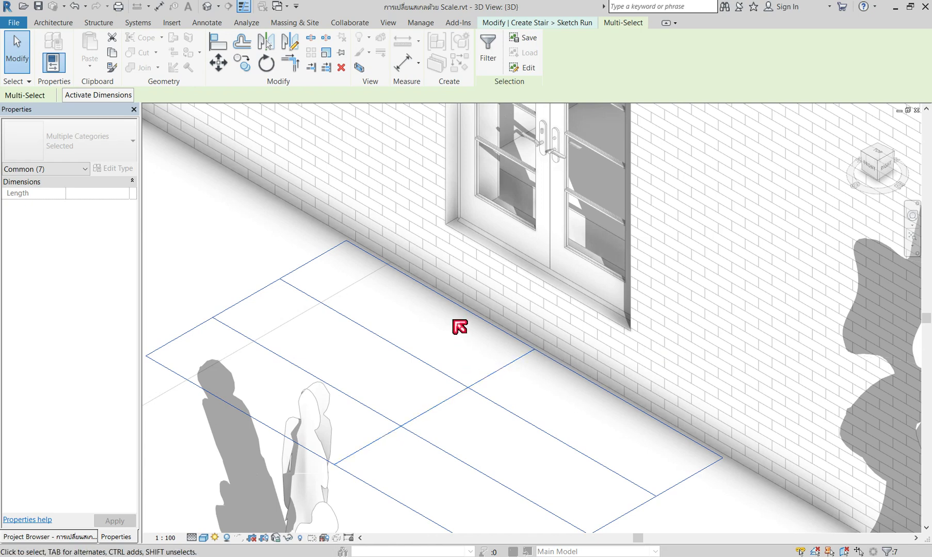
key(Escape)
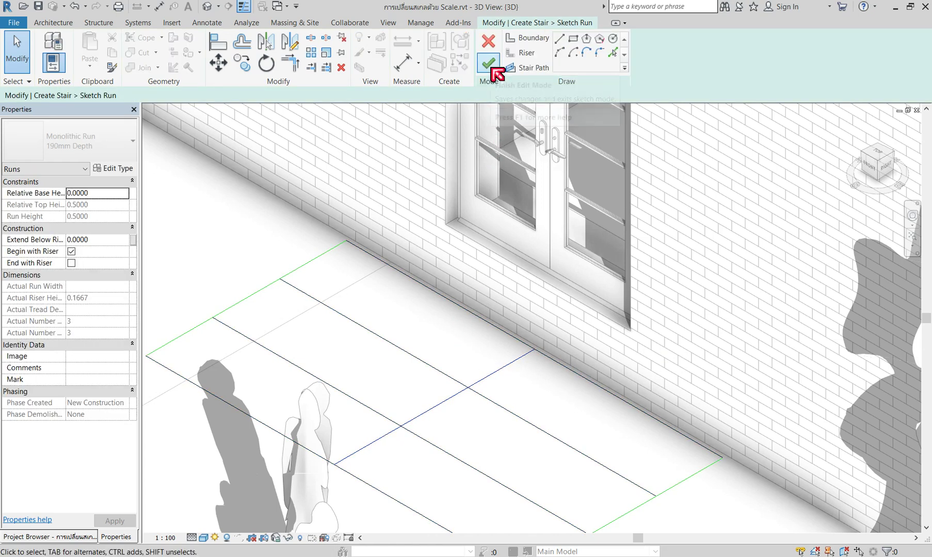
click(490, 64)
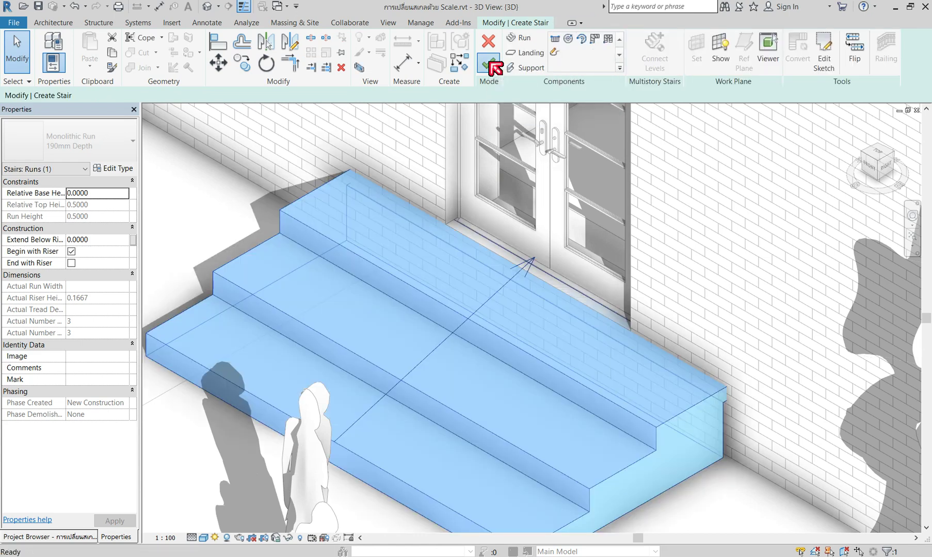
click(490, 63)
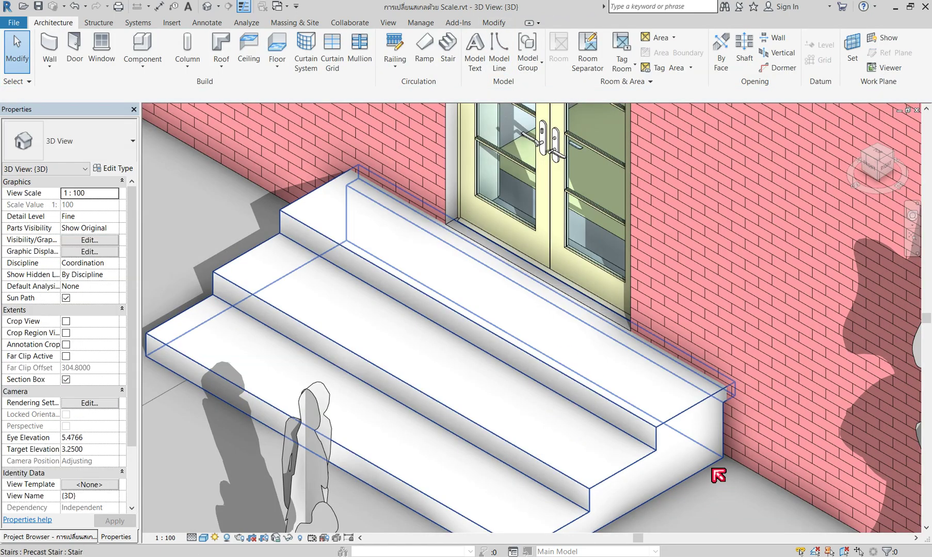
scroll(718, 474, down, 3)
scroll(390, 281, up, 3)
scroll(390, 281, down, 2)
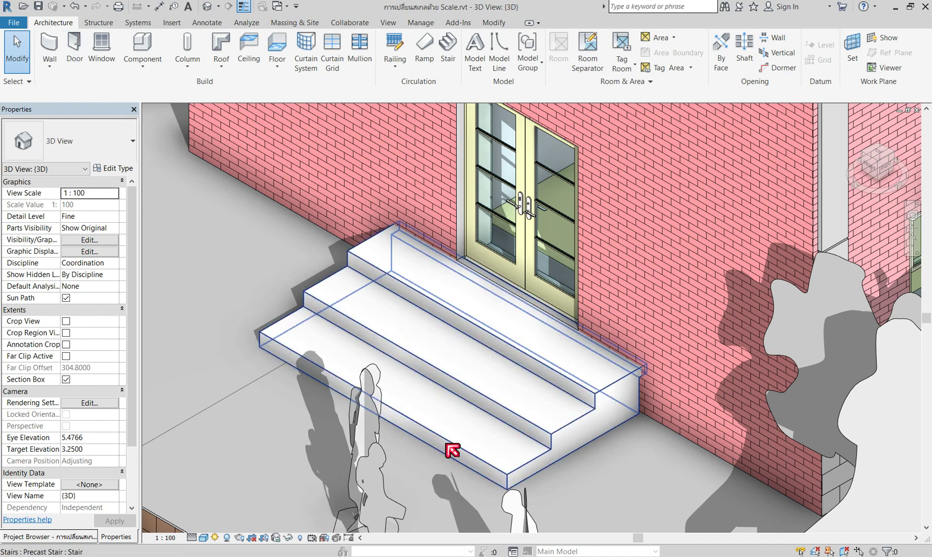
click(506, 350)
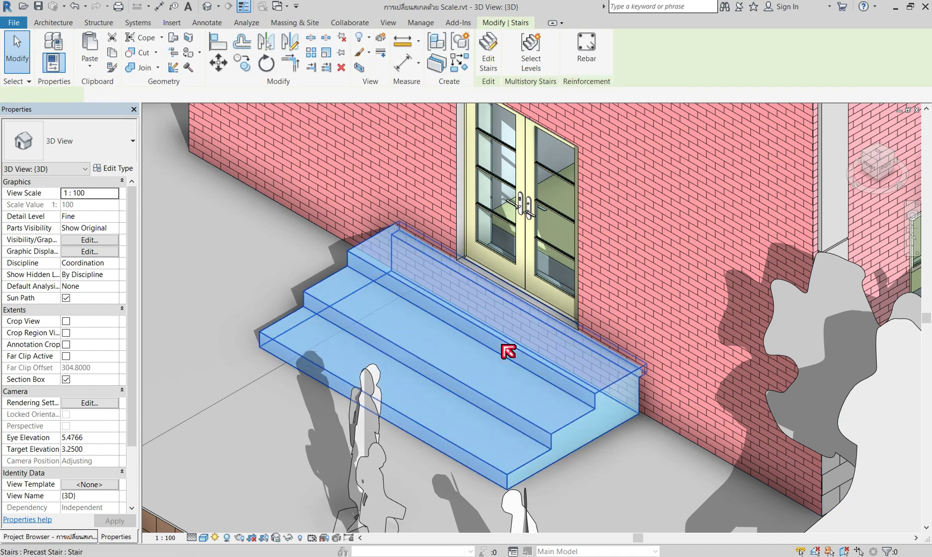
Shrink the stair run sketch by a factor of 0.5 using origin and reference points
click(493, 52)
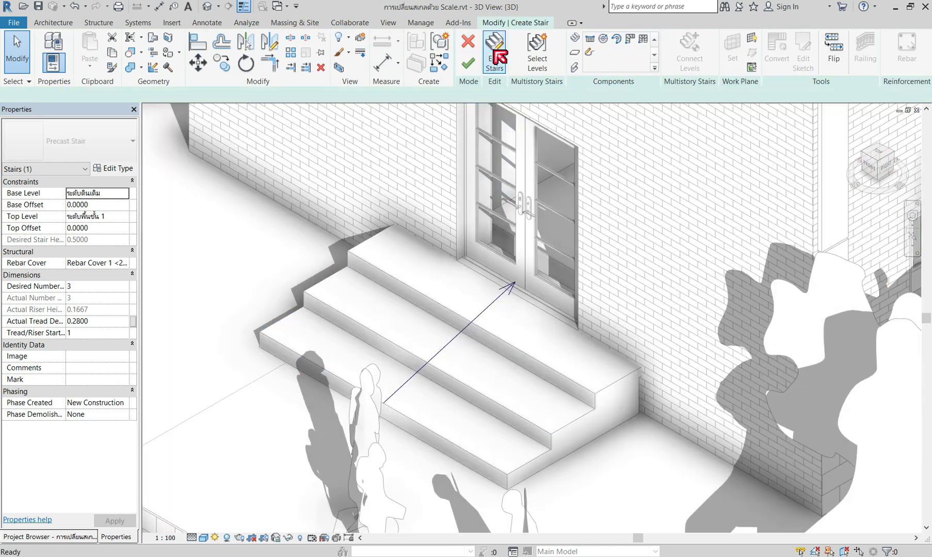
click(486, 334)
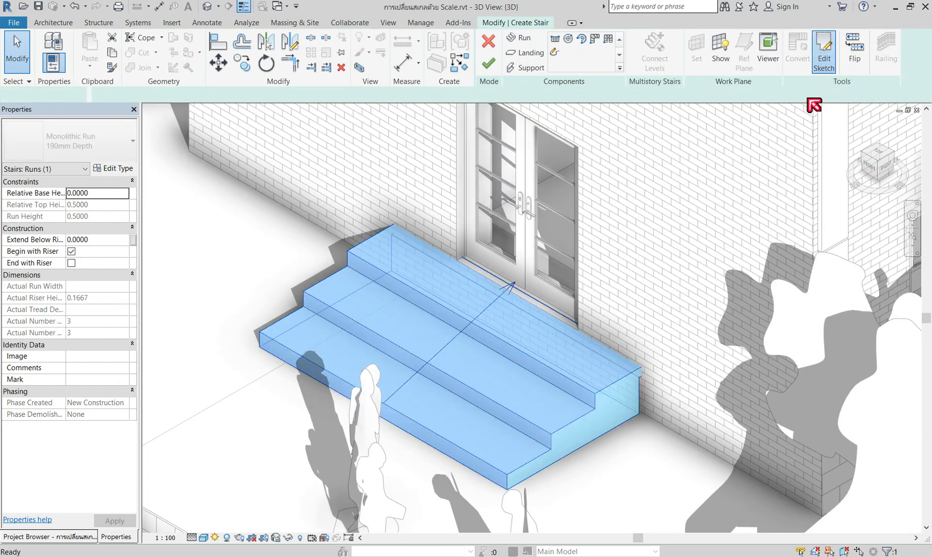
click(826, 62)
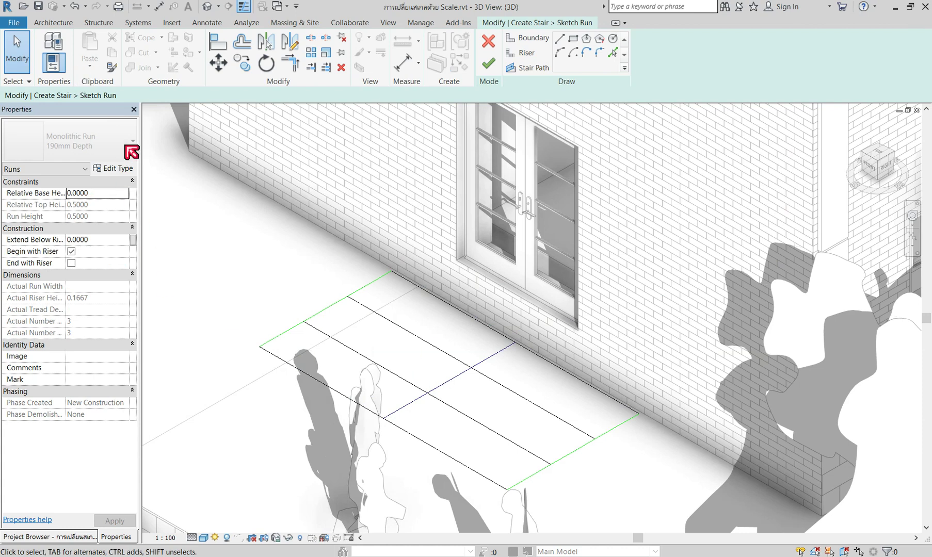
drag(193, 208, 662, 497)
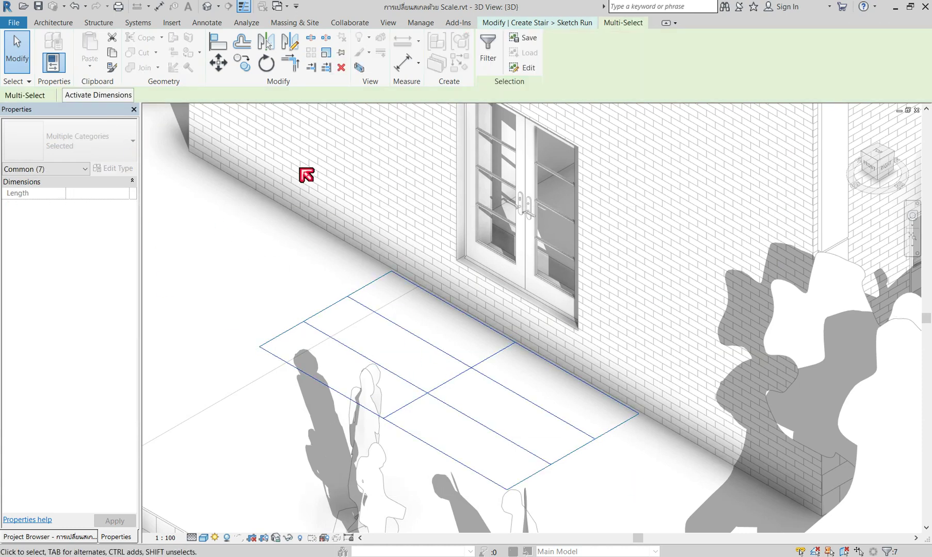
click(325, 52)
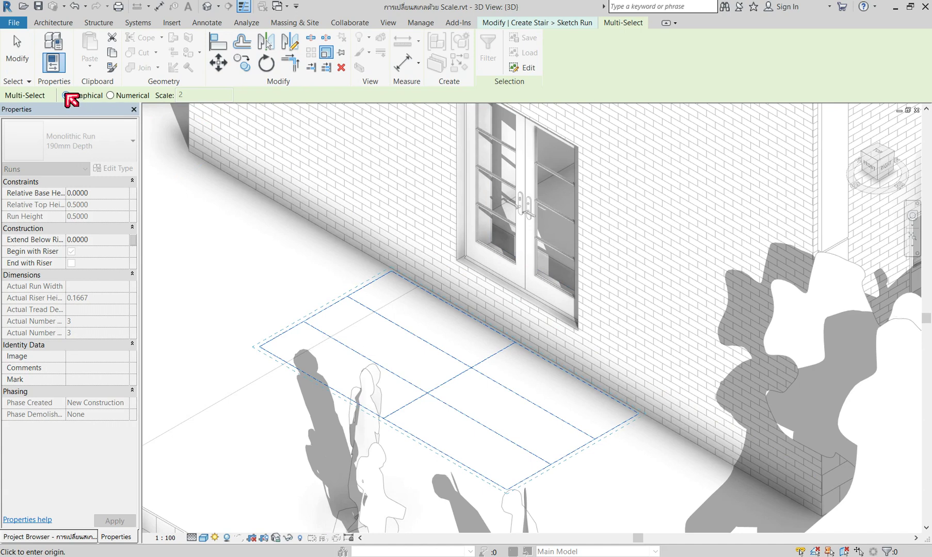
click(515, 345)
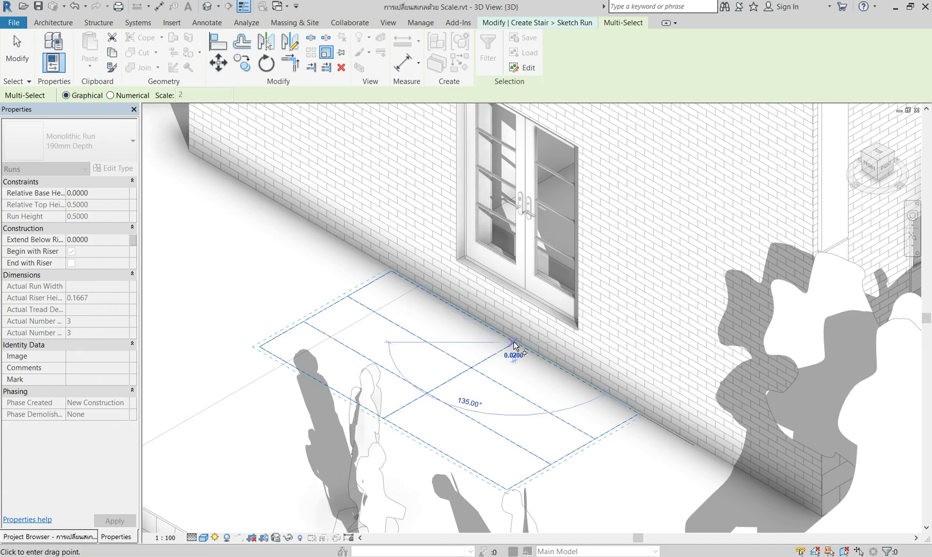
click(384, 269)
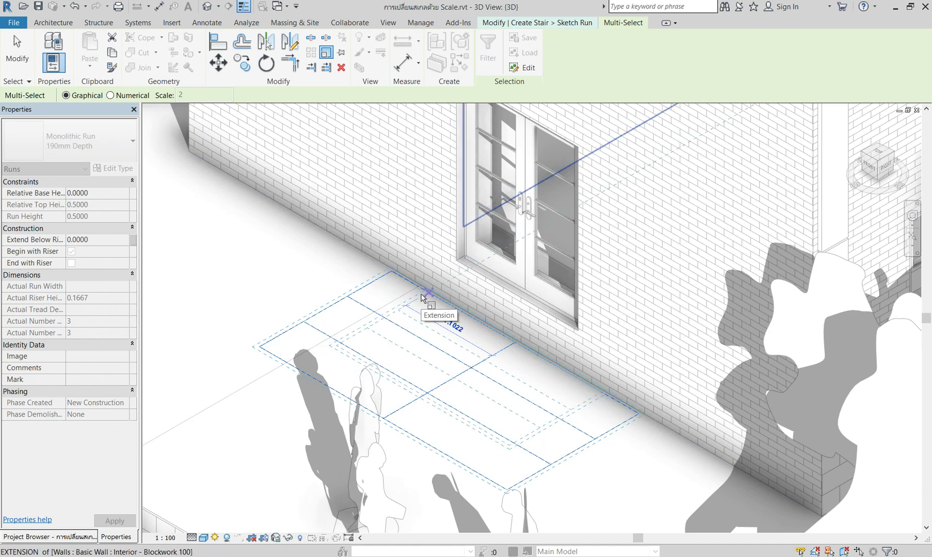
text(0.5)
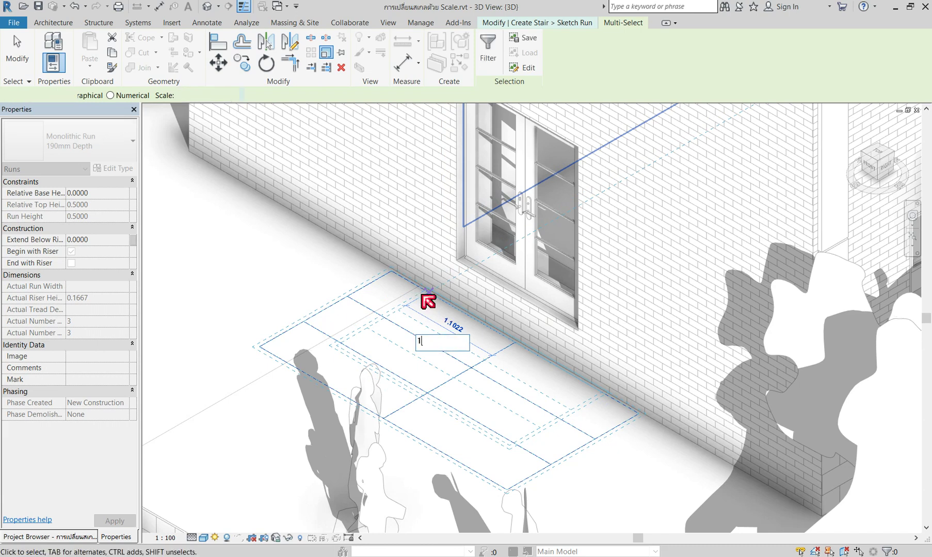
key(Return)
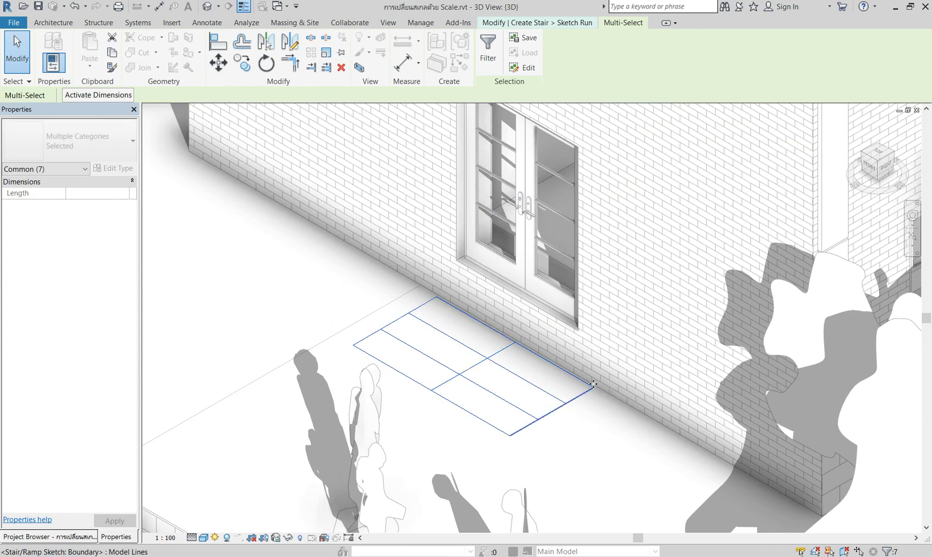
Check the sketch with a 2.00 aligned dimension and finish the three-step stair
click(160, 7)
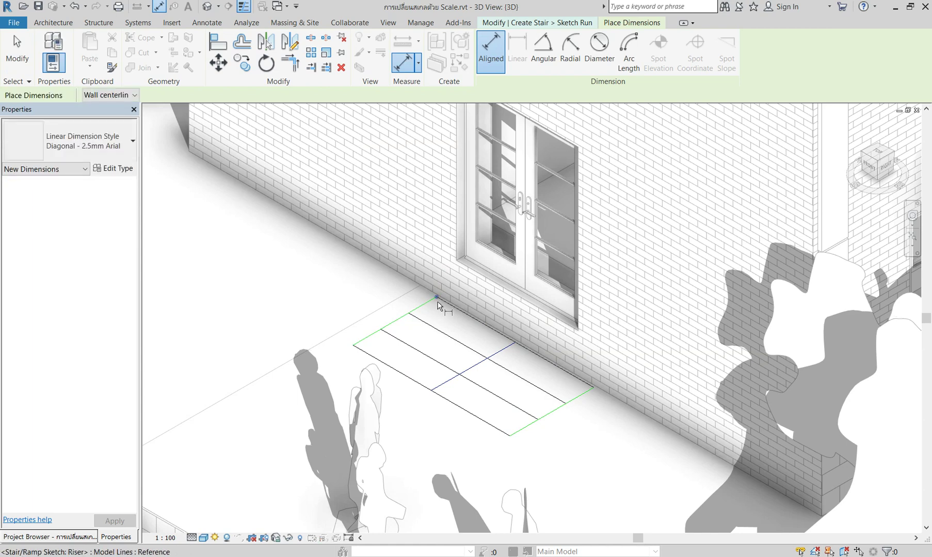
click(594, 388)
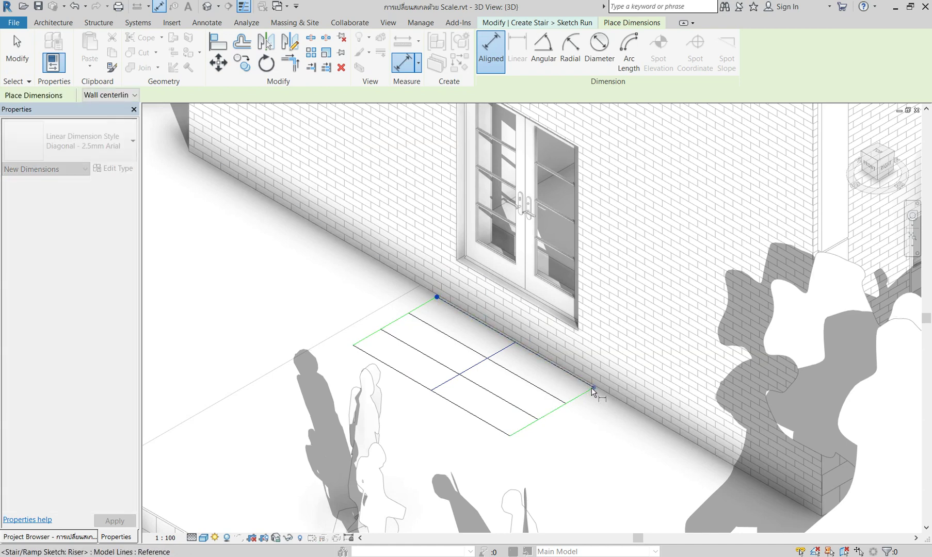
click(529, 402)
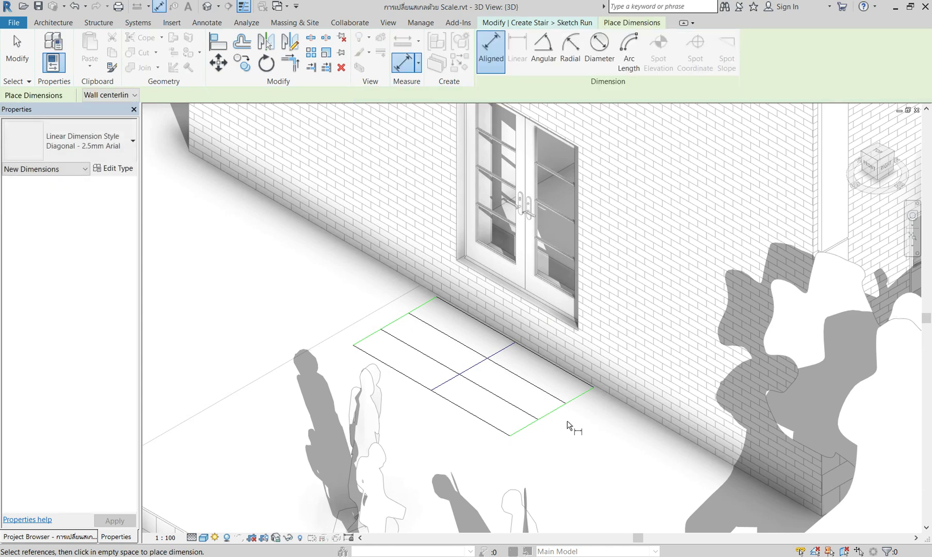
key(Escape)
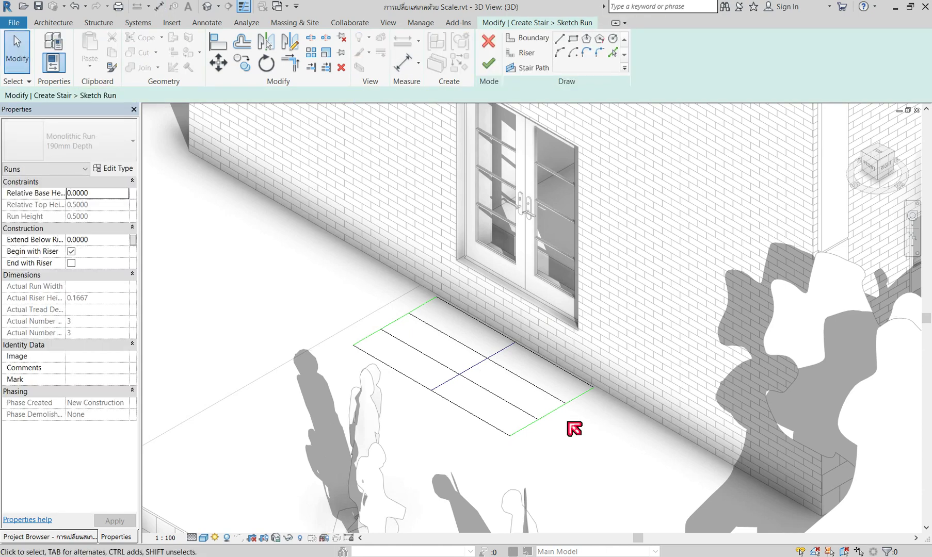
click(488, 63)
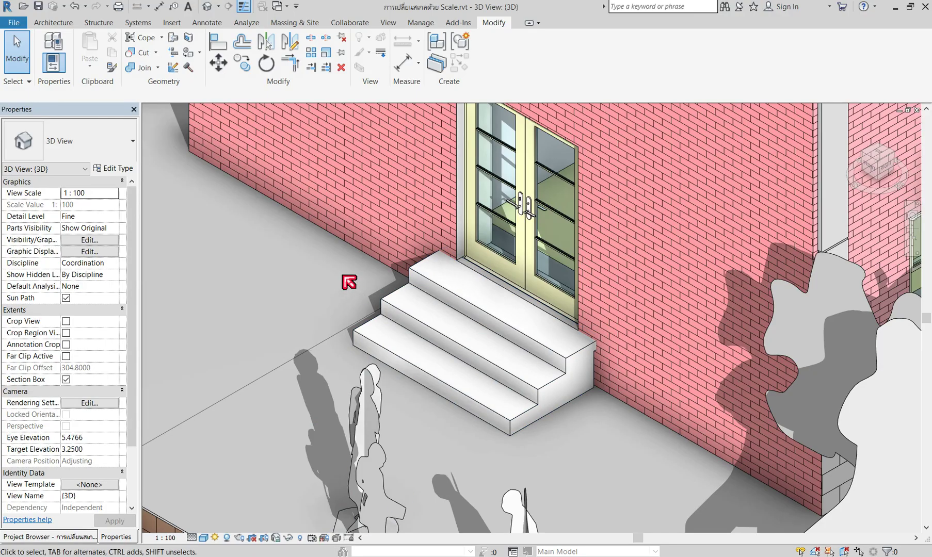
Zoom out to the whole site, then in on the entrance stair and entourage figures
scroll(349, 277, up, 2)
scroll(536, 233, up, 2)
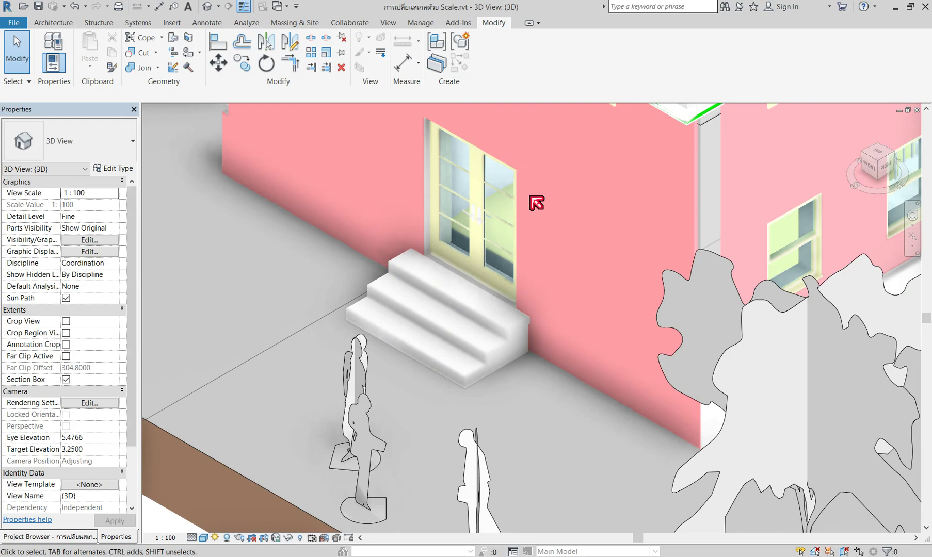
scroll(420, 503, up, 1)
scroll(420, 491, up, 1)
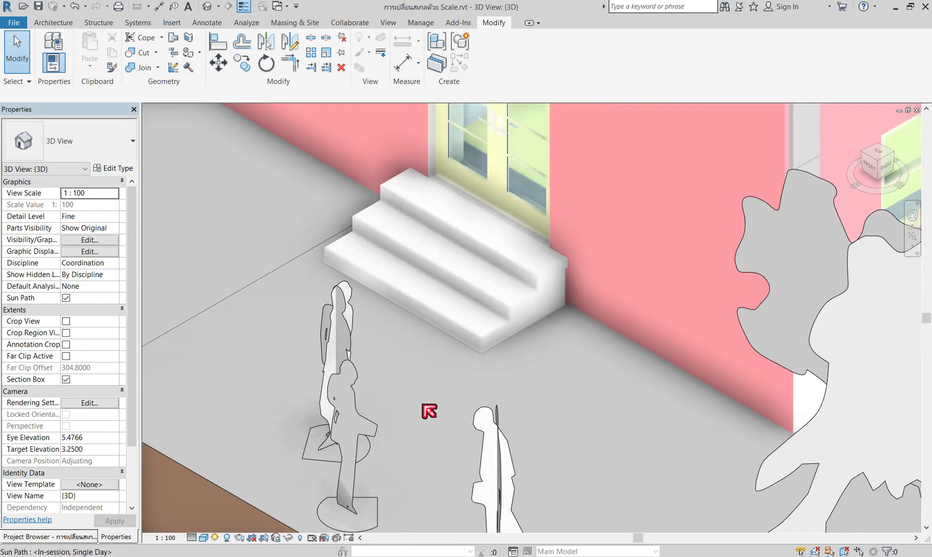
scroll(436, 391, down, 6)
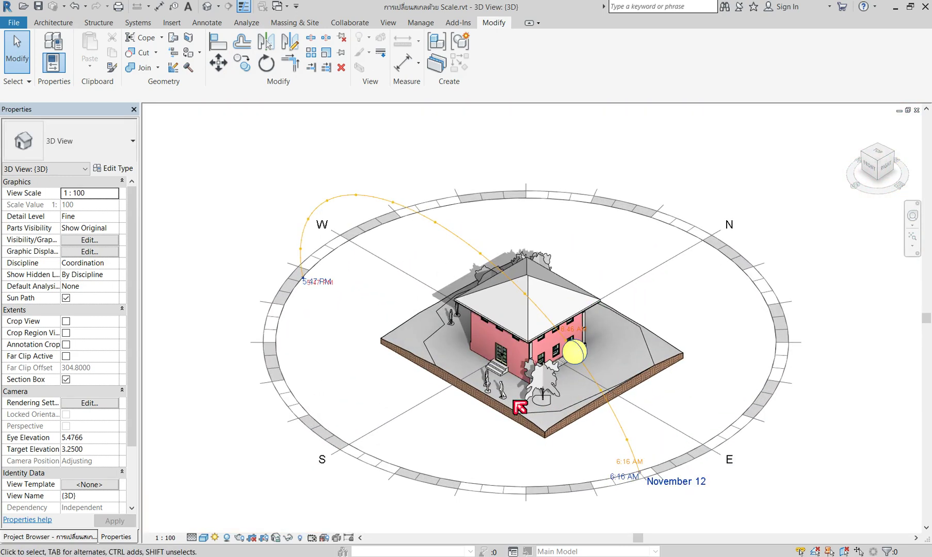
scroll(516, 405, up, 3)
scroll(507, 399, up, 2)
scroll(420, 356, up, 1)
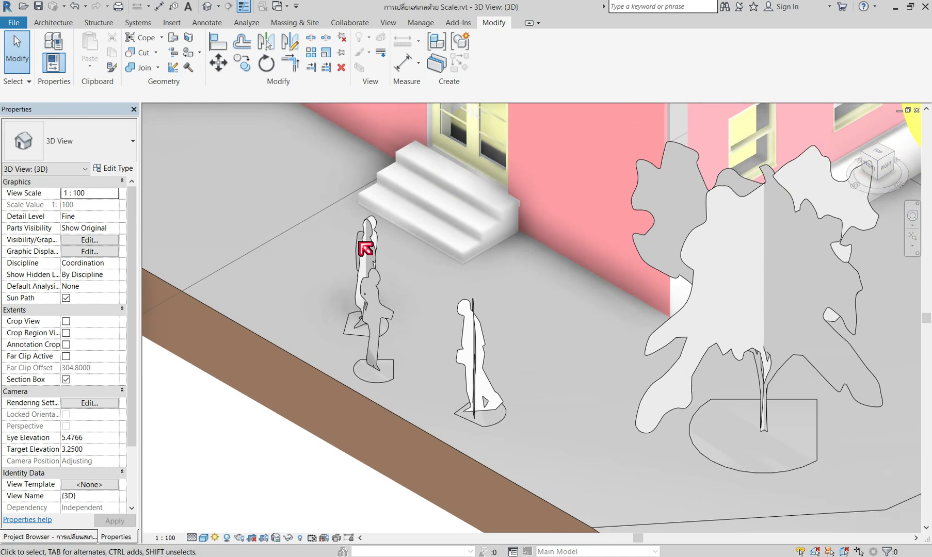
scroll(372, 251, up, 1)
scroll(408, 281, up, 1)
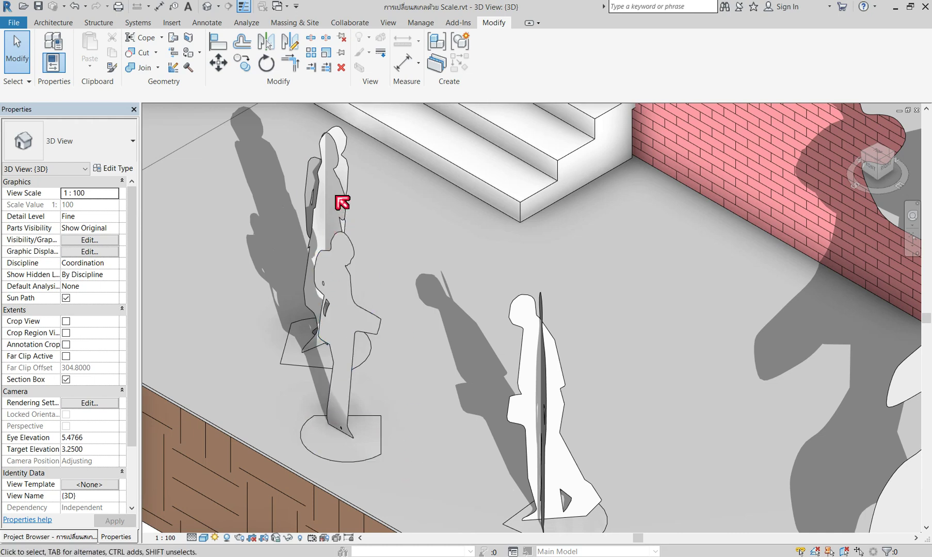
Drag the M_RPC Female figure closer to the entrance stairs
click(348, 190)
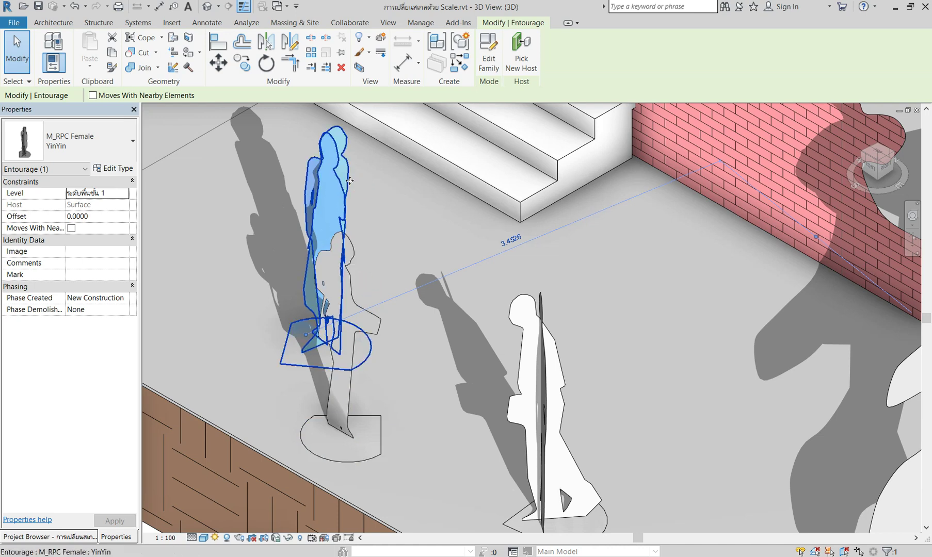
drag(354, 183, 424, 195)
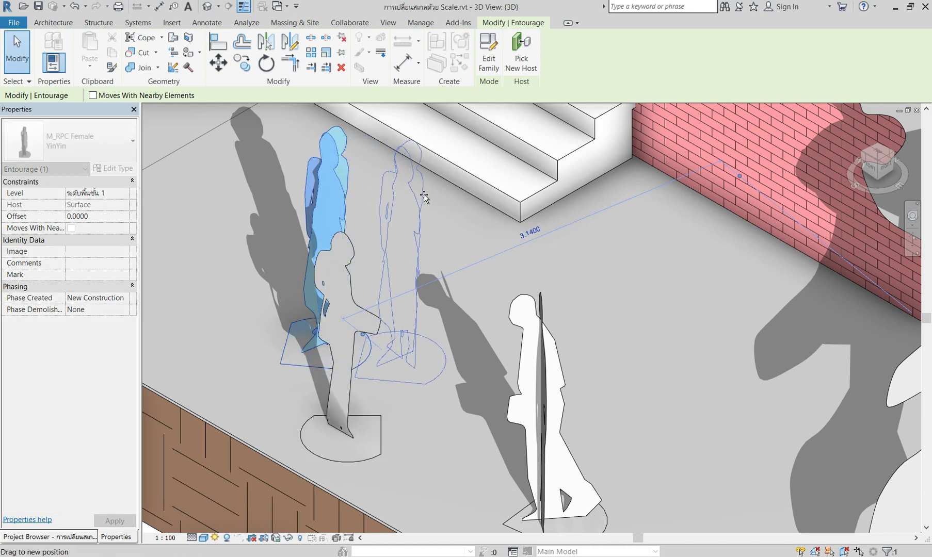
click(458, 247)
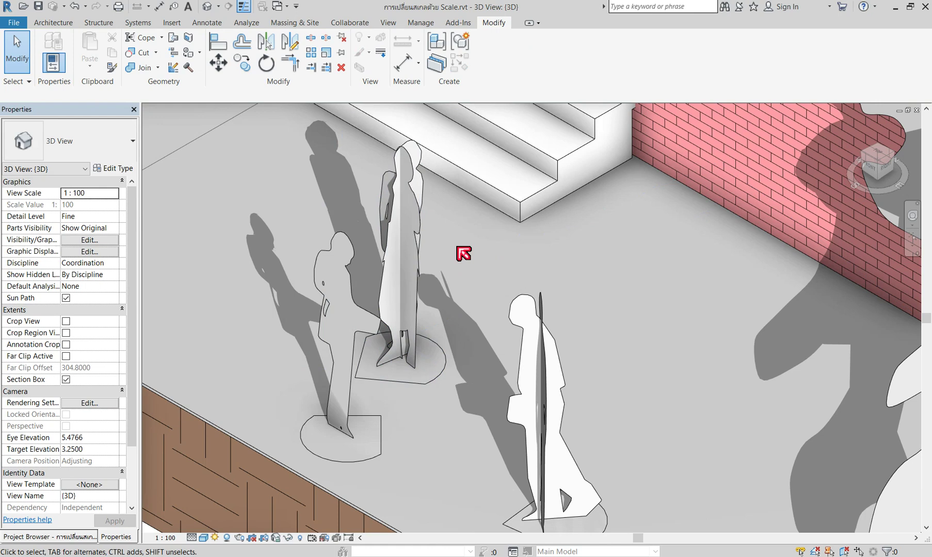
Select the moved female figure together with the other two entourage figures
click(422, 228)
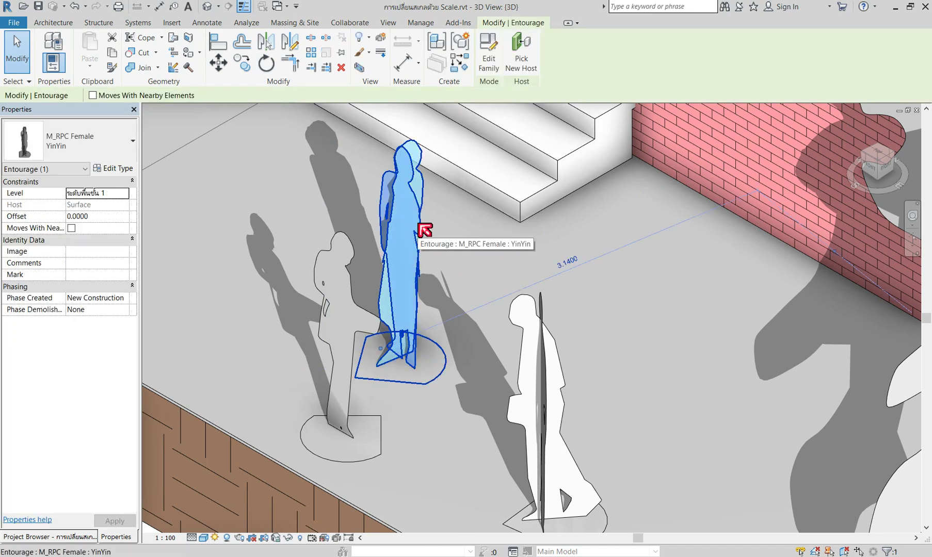
ctrl+click(335, 289)
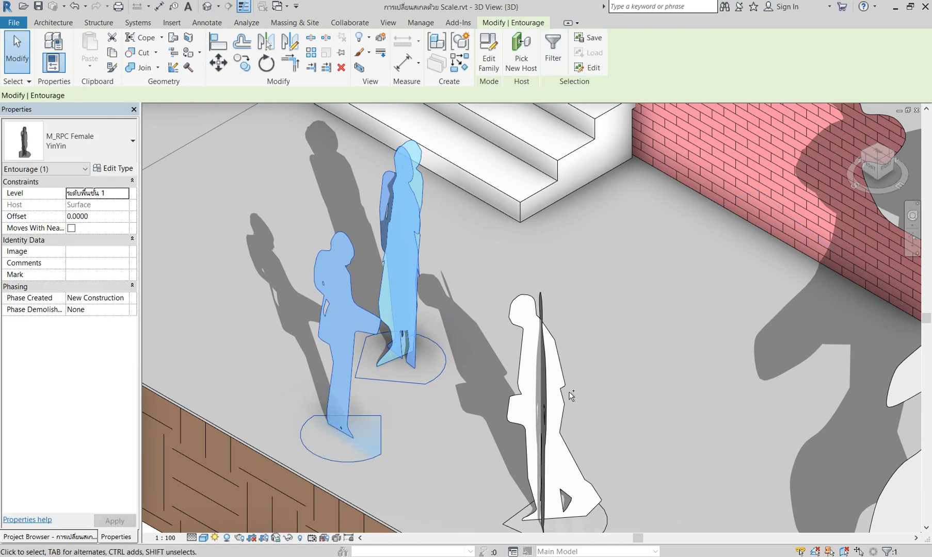
ctrl+click(565, 396)
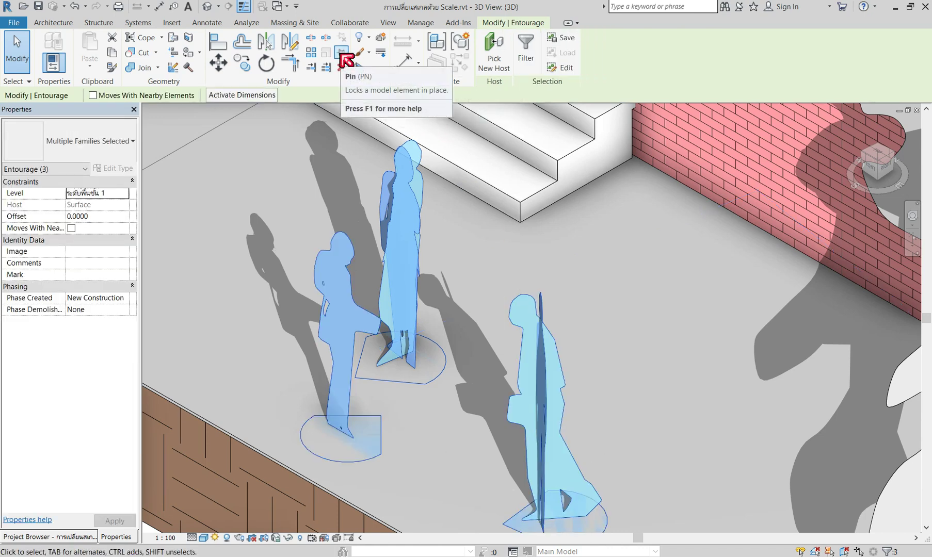
Pin the three entourage figures, then try deleting the pinned female figure to confirm it stays
click(341, 54)
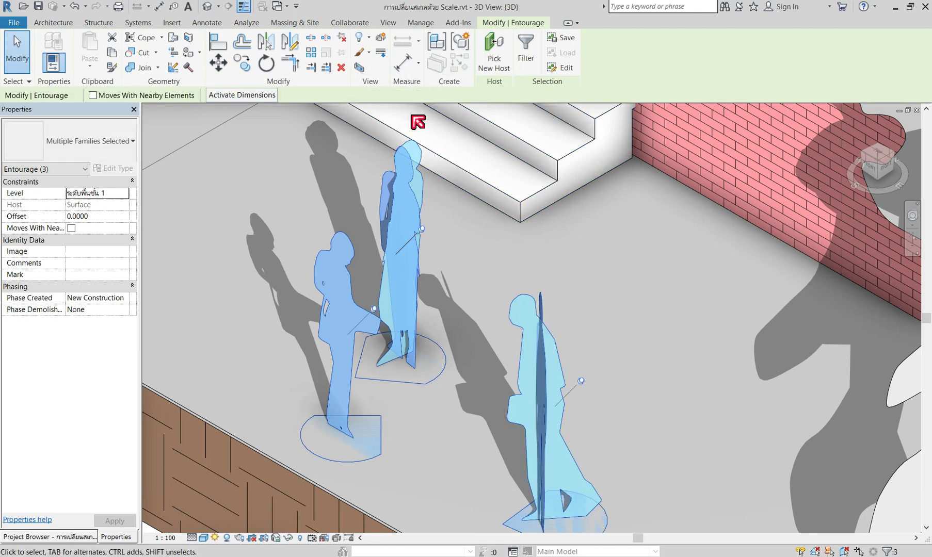
click(497, 309)
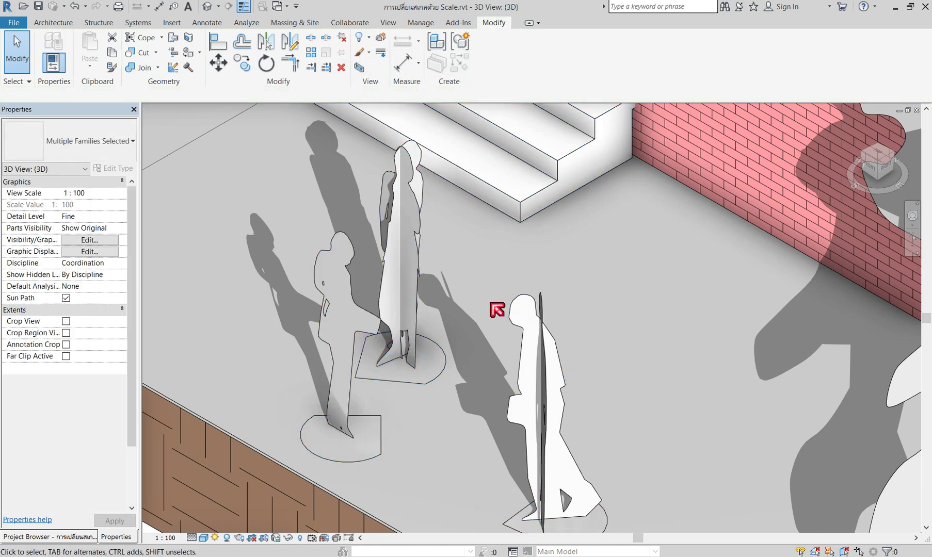
click(423, 255)
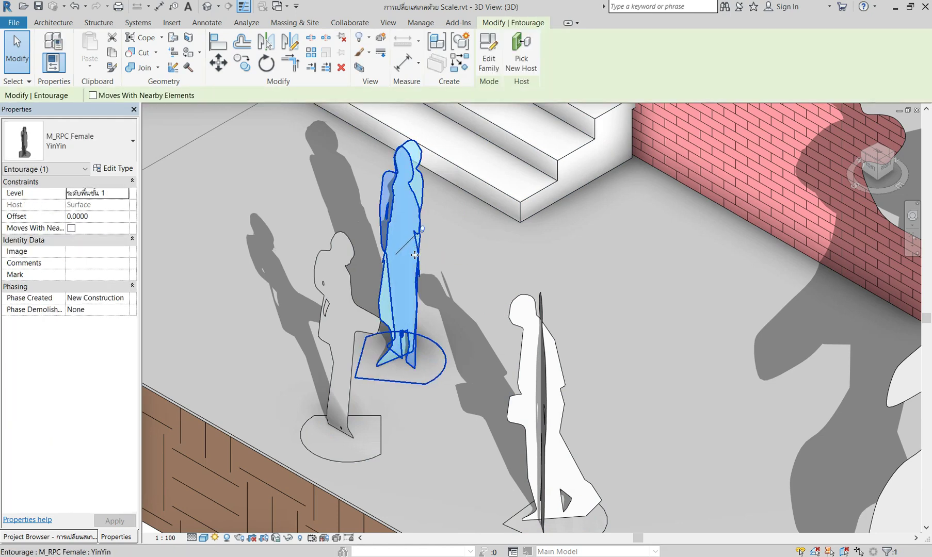
click(473, 277)
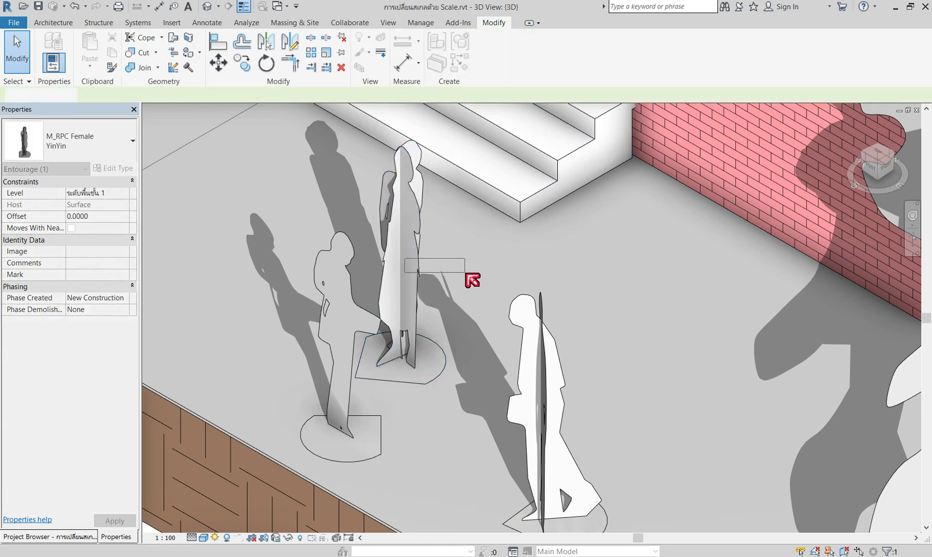
click(420, 278)
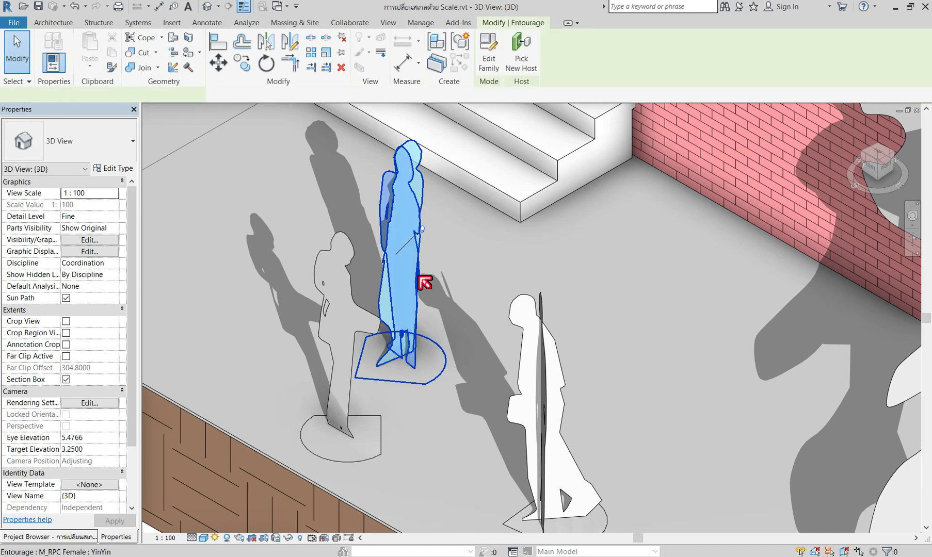
key(Delete)
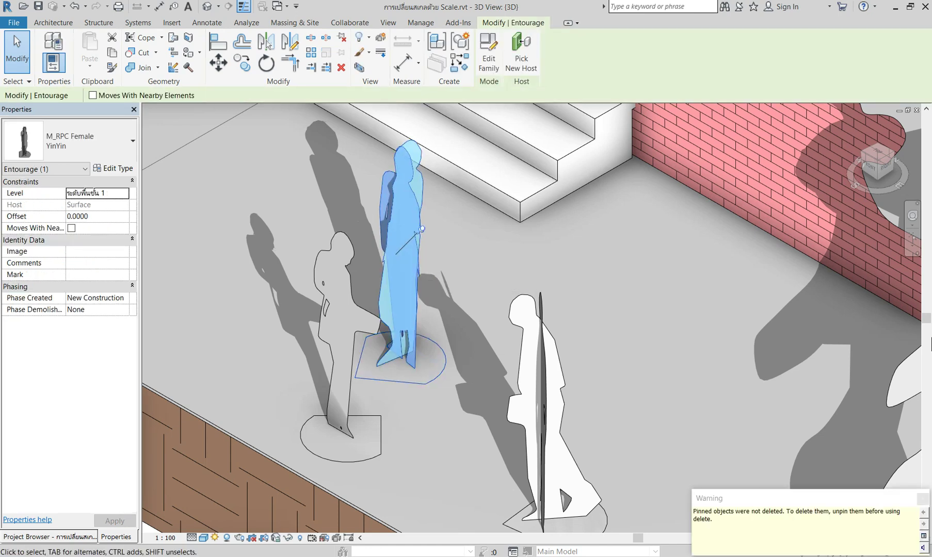
Dismiss the pinned-objects warning and check the YinYin and Lisa figure selections
click(923, 499)
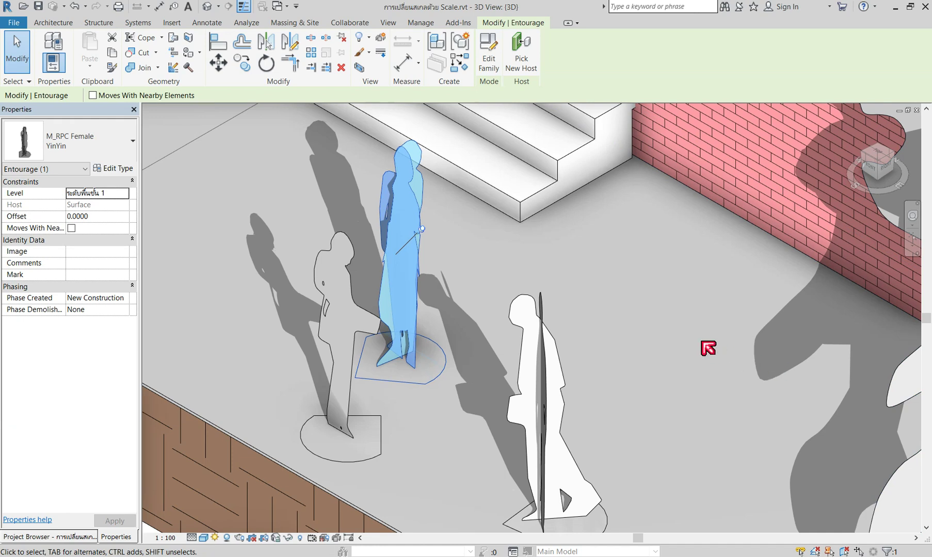
key(Escape)
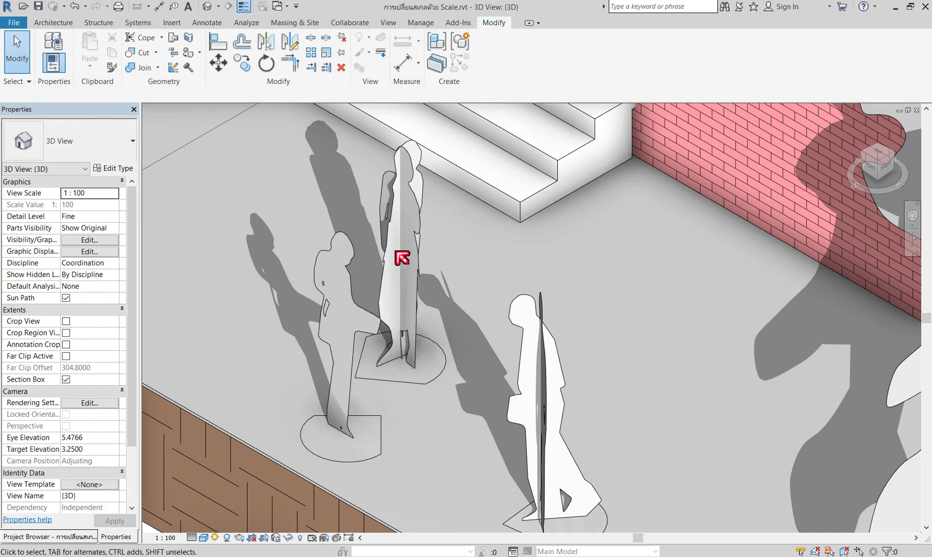
click(419, 268)
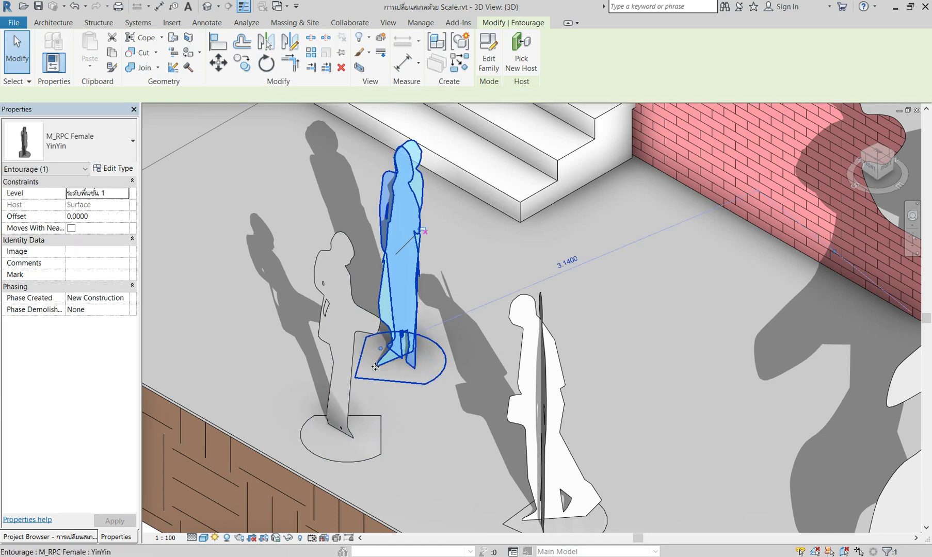
key(Escape)
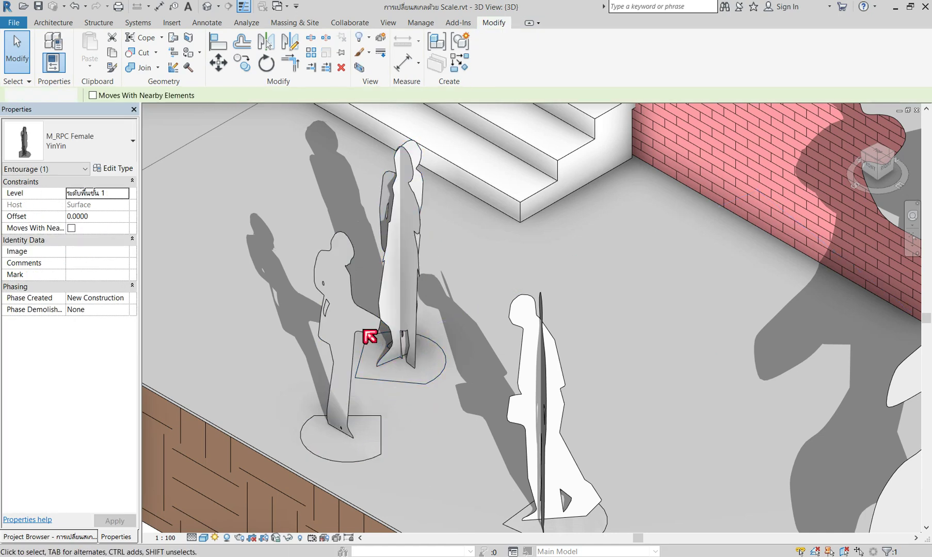
click(372, 334)
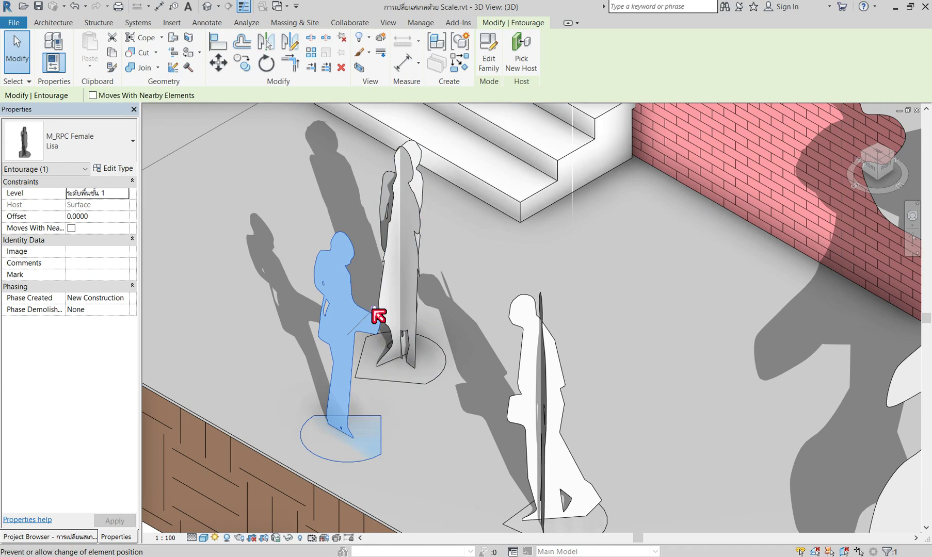
key(Escape)
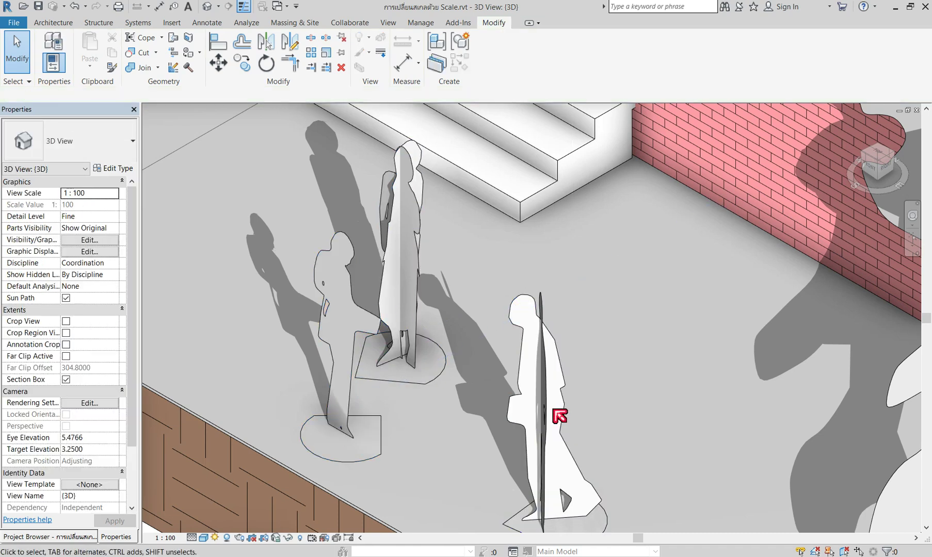
Drag the LaRon figure to a new spot on the ground near the others
click(567, 406)
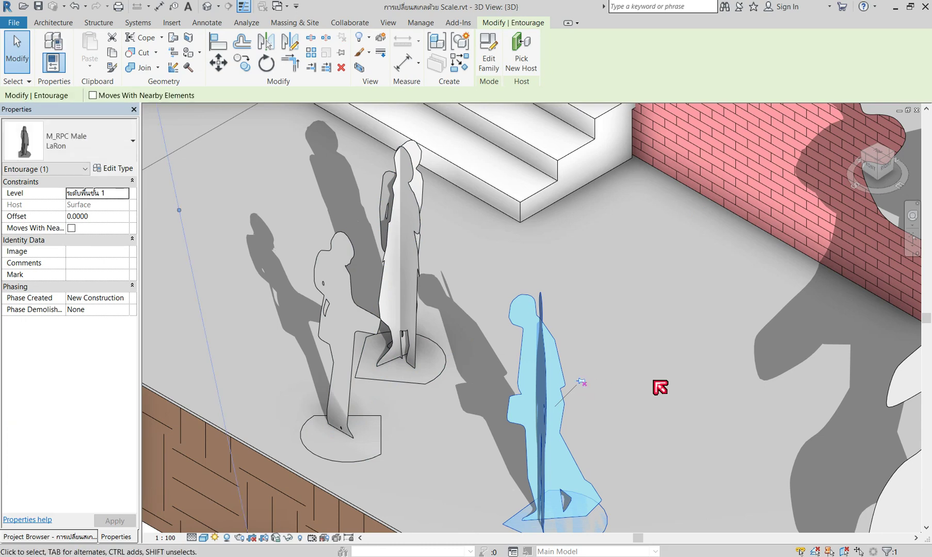
click(660, 388)
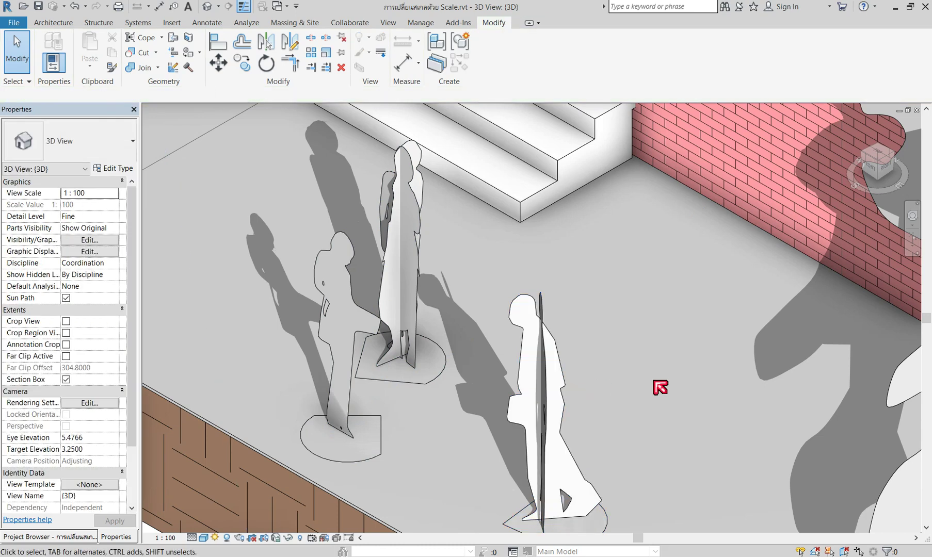
click(543, 373)
drag(542, 345, 633, 318)
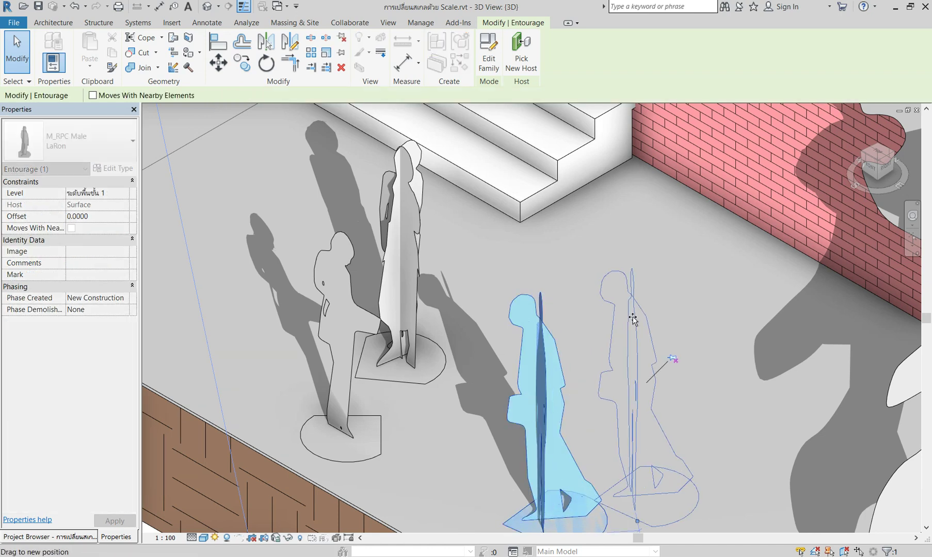
click(521, 360)
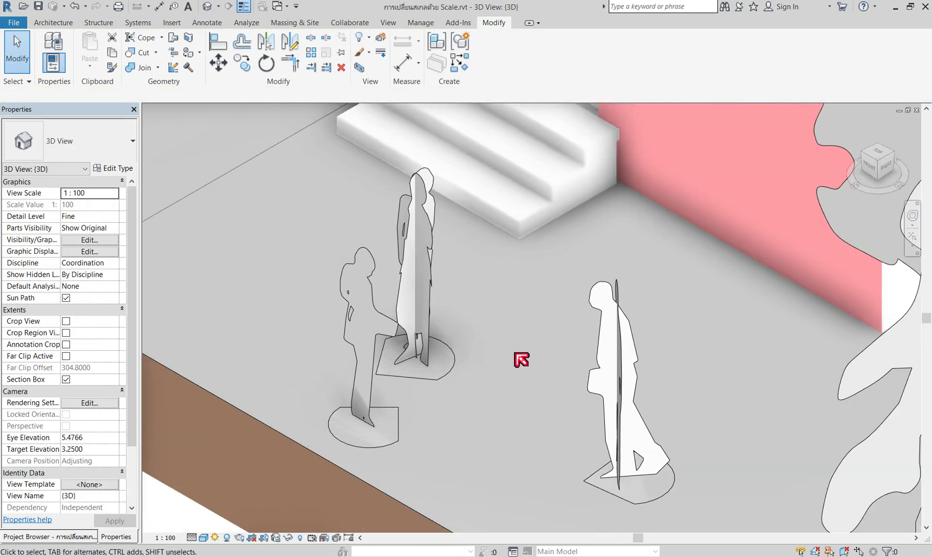
scroll(521, 359, down, 3)
scroll(521, 360, down, 3)
scroll(521, 360, down, 2)
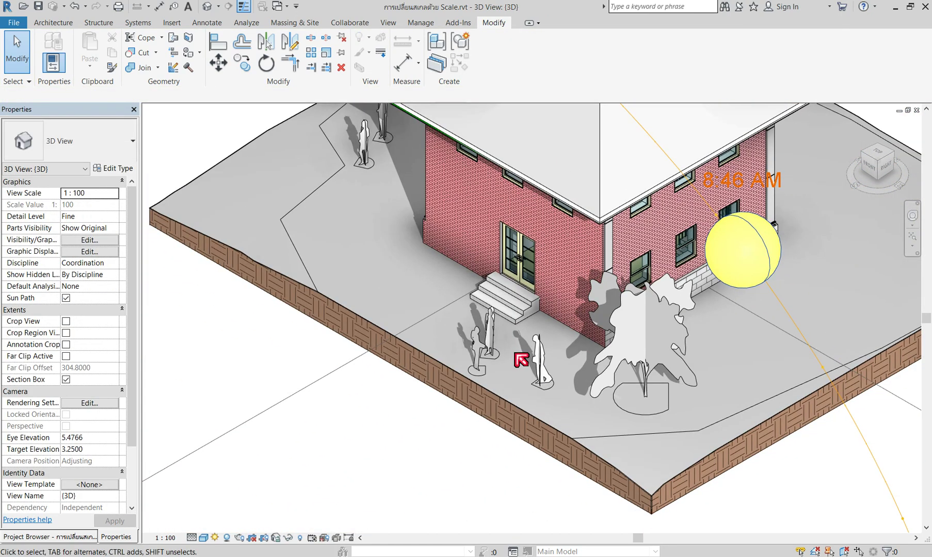
scroll(512, 356, down, 3)
scroll(507, 354, up, 3)
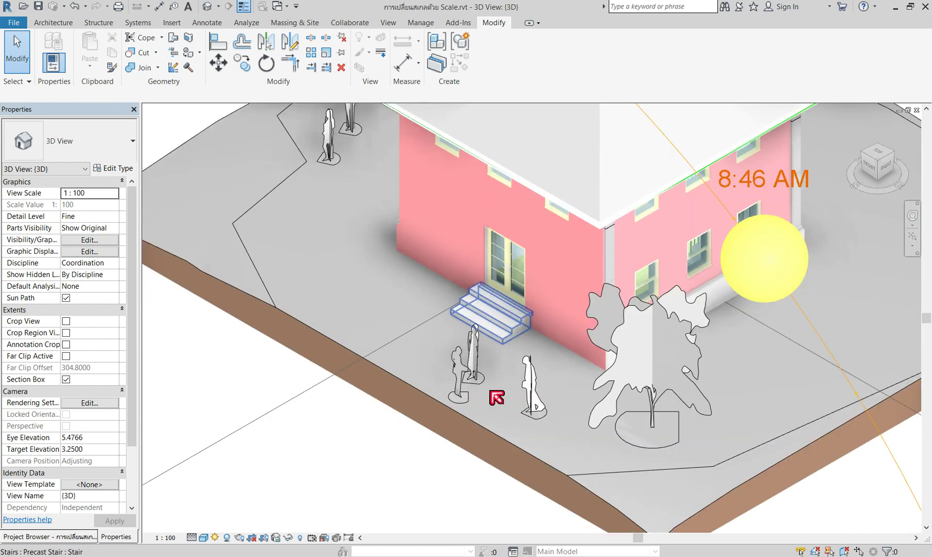
scroll(497, 397, up, 3)
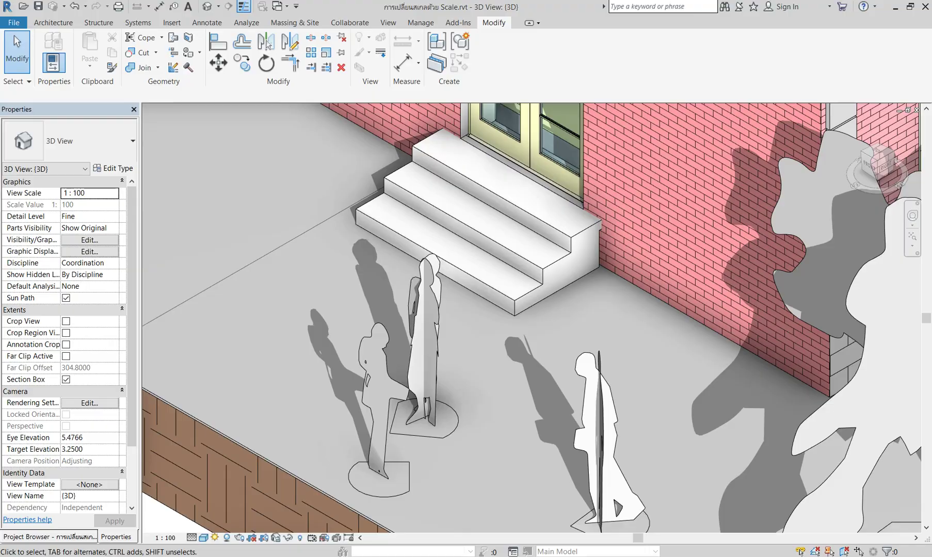
key(alt+Tab)
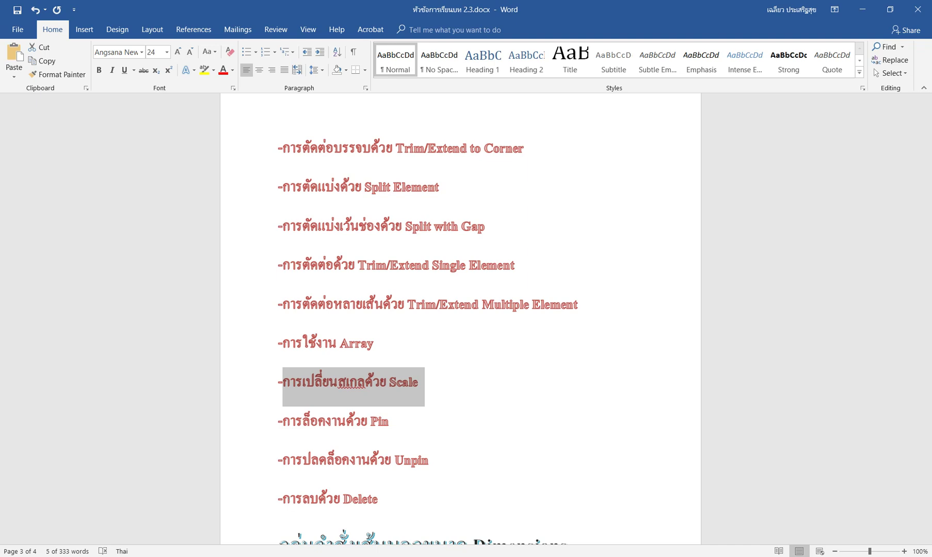
key(alt+Tab)
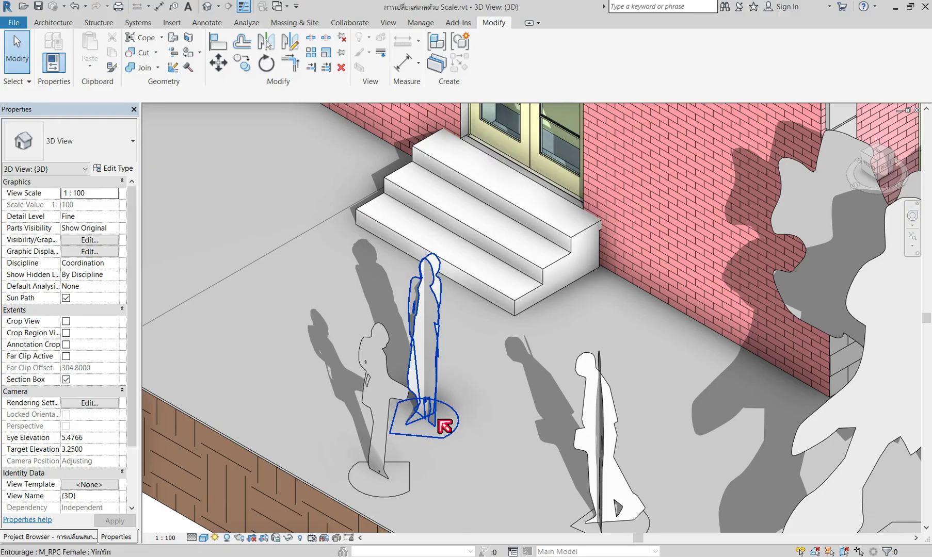
Delete the YinYin, Lisa and LaRon figures and the precast entrance stair
click(437, 334)
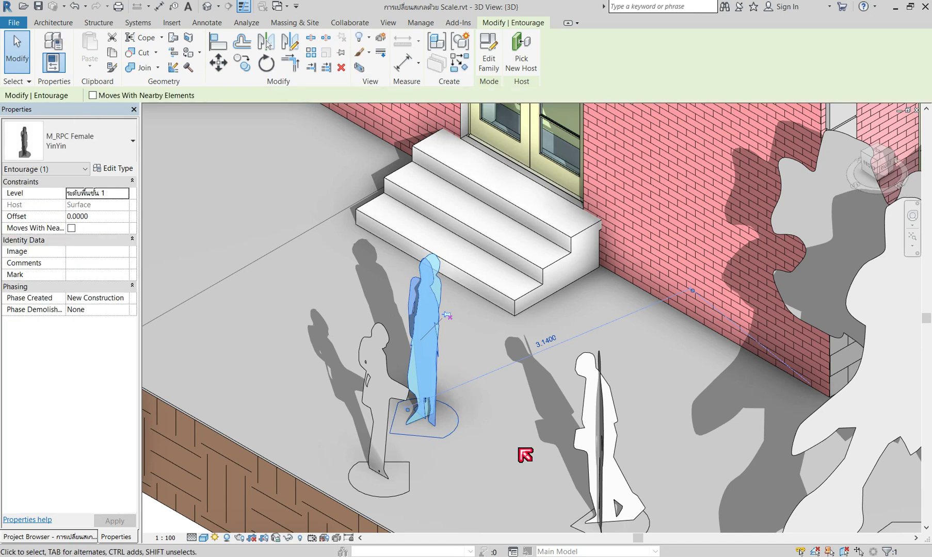
key(Escape)
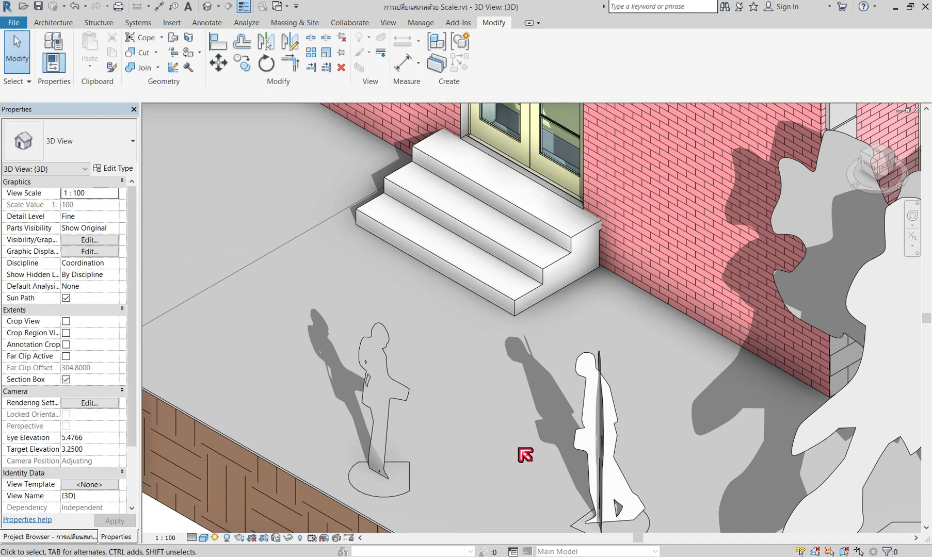
click(397, 405)
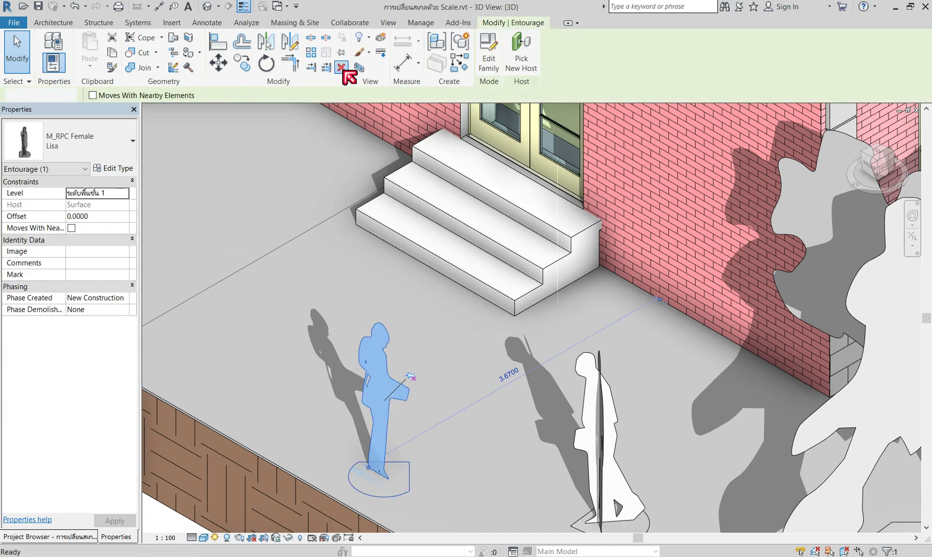
click(342, 69)
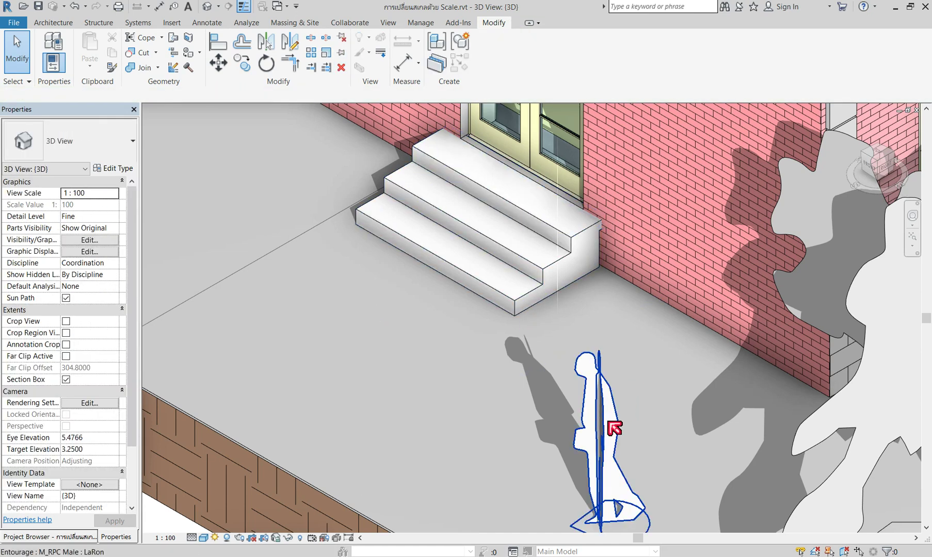
click(609, 423)
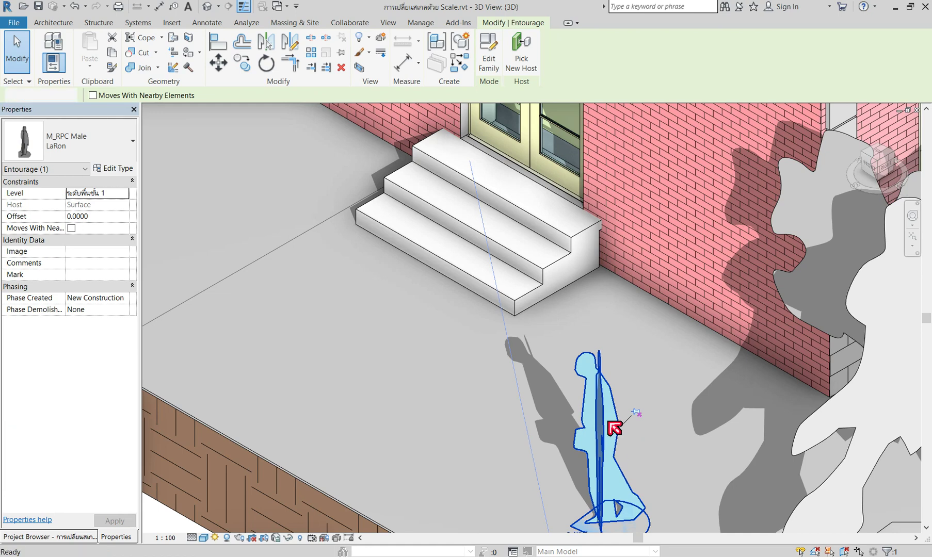
key(Delete)
click(537, 284)
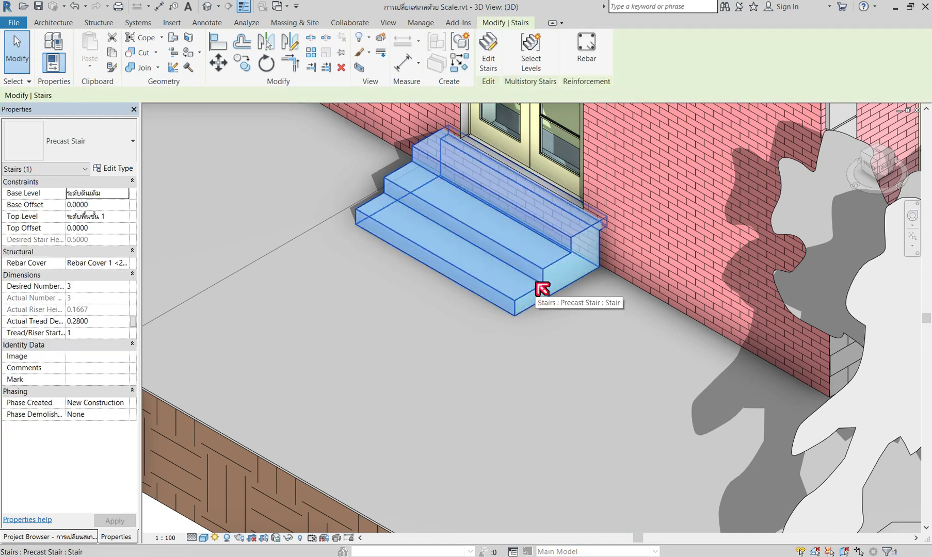
key(Delete)
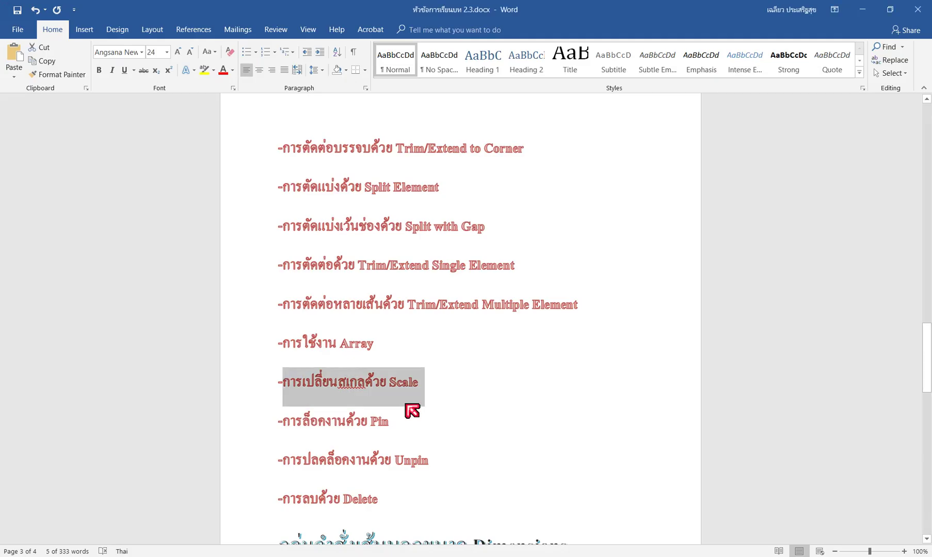
Scroll the Word lesson outline to the Scale, Pin and Unpin entries on page 3
scroll(410, 408, down, 1)
scroll(406, 403, down, 1)
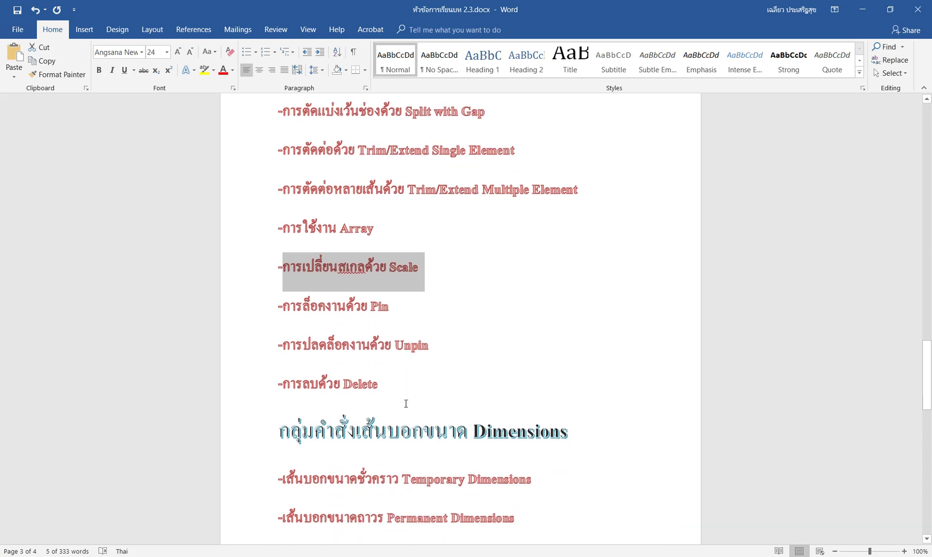
scroll(405, 404, up, 1)
scroll(406, 404, up, 1)
scroll(406, 403, up, 1)
scroll(406, 403, up, 2)
scroll(406, 404, up, 3)
scroll(406, 403, up, 3)
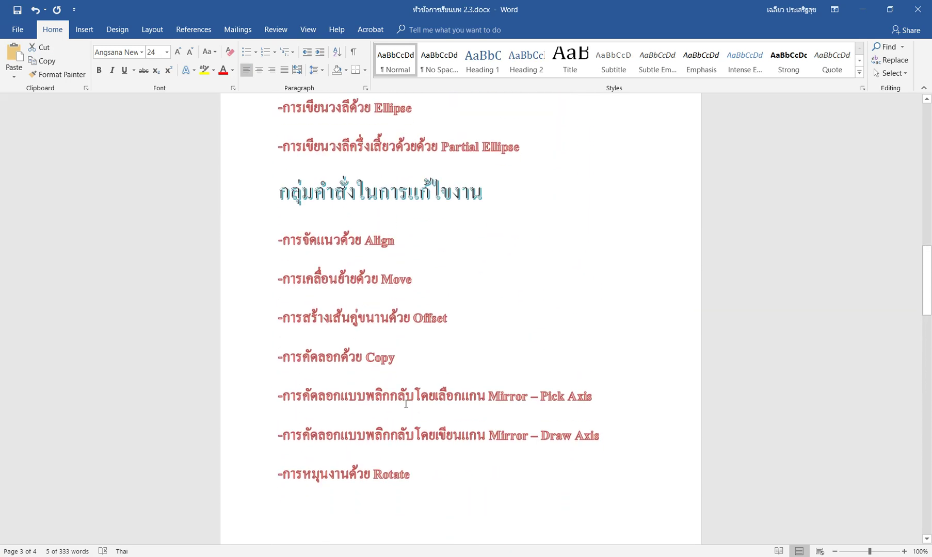
scroll(406, 403, down, 2)
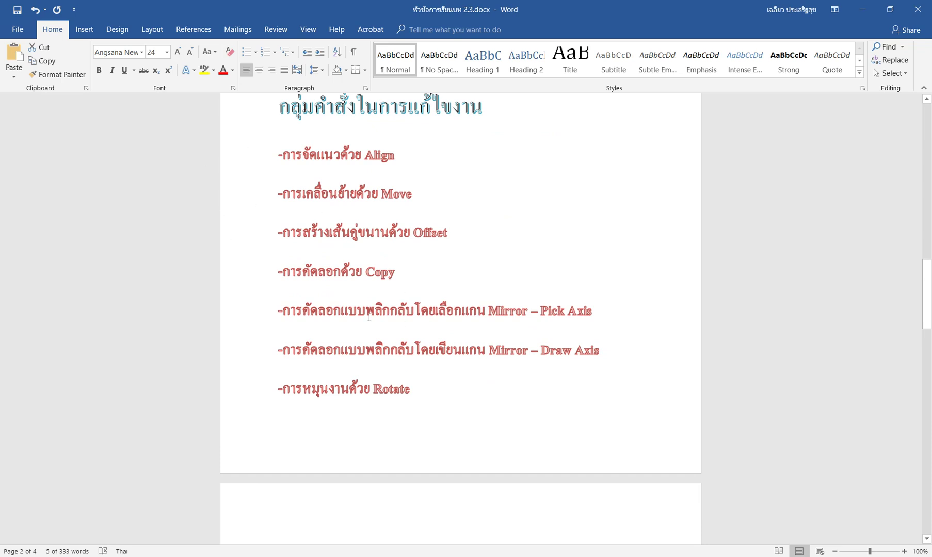
scroll(364, 329, down, 2)
scroll(364, 329, down, 2)
scroll(364, 329, down, 1)
scroll(372, 347, down, 2)
scroll(371, 347, down, 2)
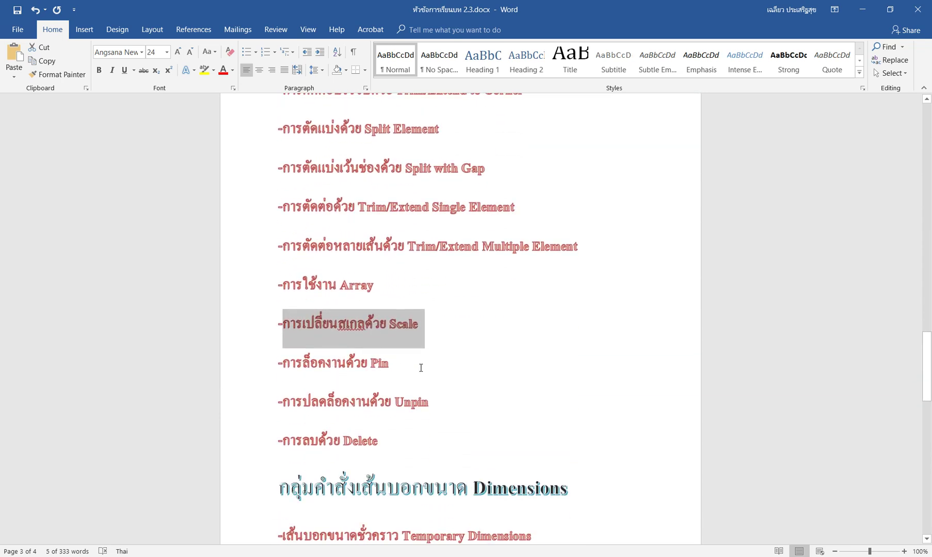
scroll(420, 367, down, 2)
scroll(420, 368, down, 1)
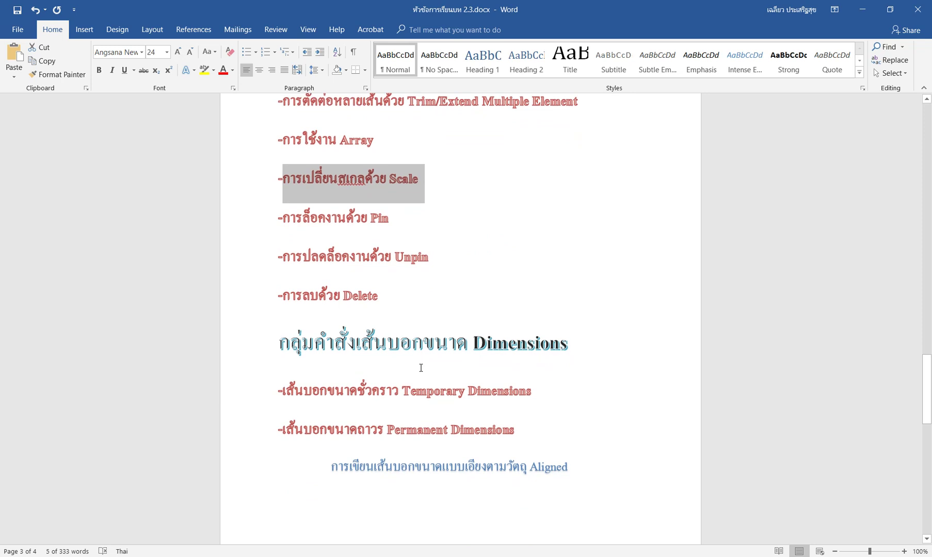
scroll(421, 368, up, 1)
scroll(420, 368, up, 1)
scroll(421, 368, up, 4)
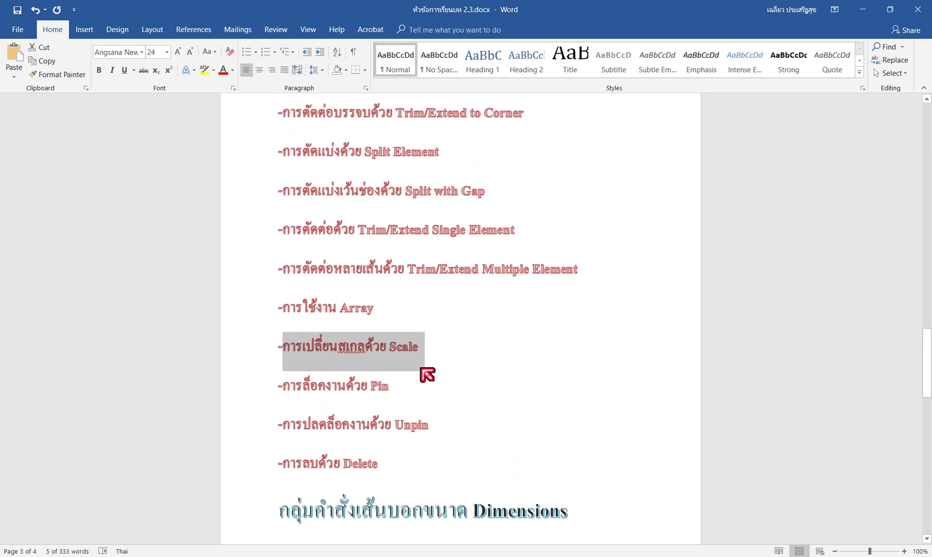
scroll(398, 428, up, 2)
scroll(398, 428, up, 2)
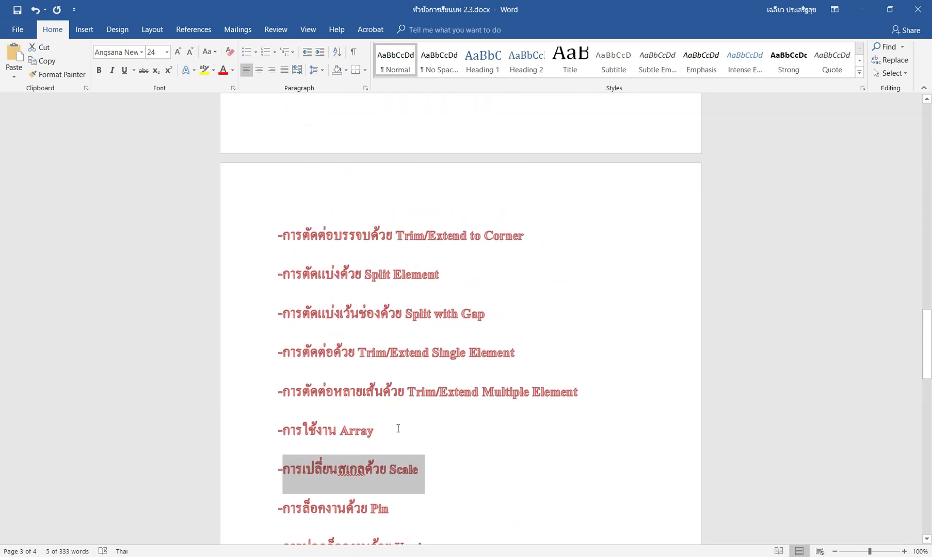